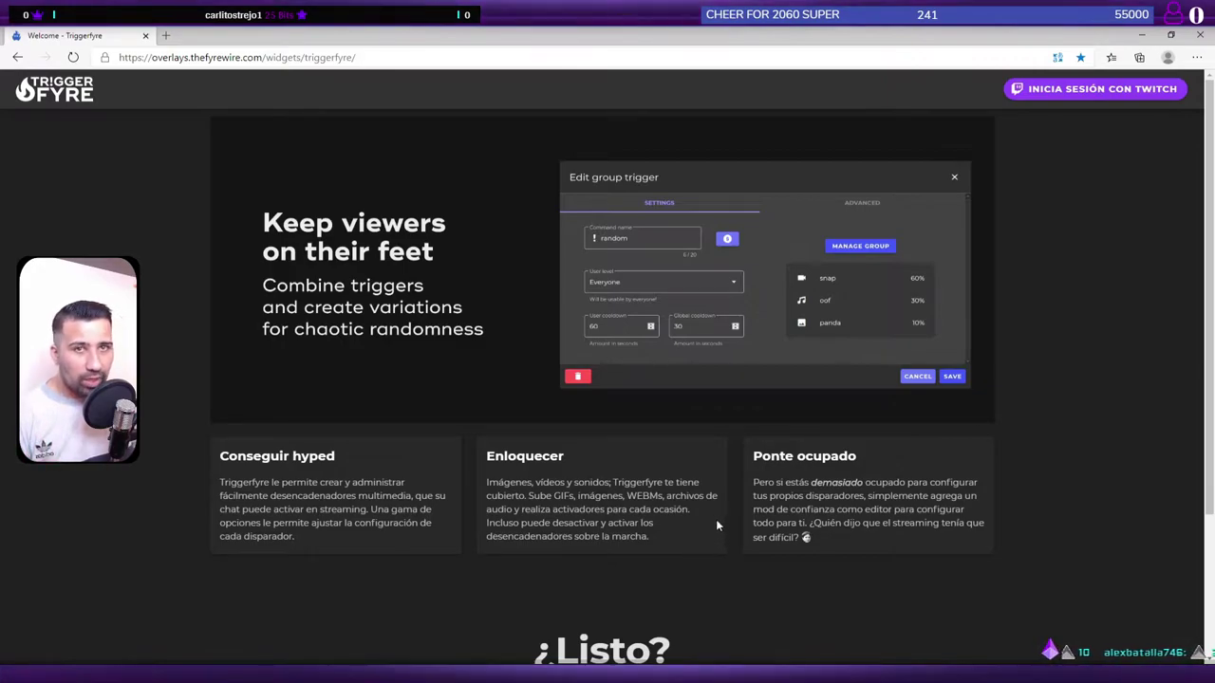
# Step: Log in to Triggerfyre with Twitch and start a new image trigger with the command name SONIDO
pyautogui.click(1056, 89)
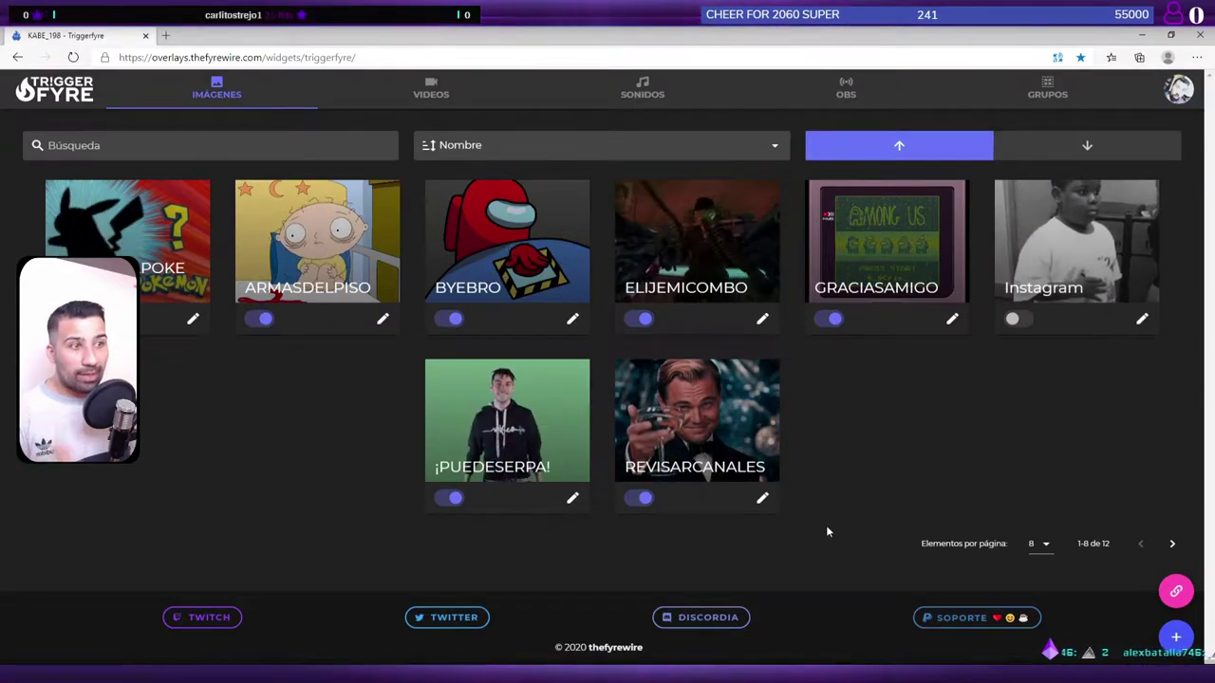
pyautogui.click(1176, 639)
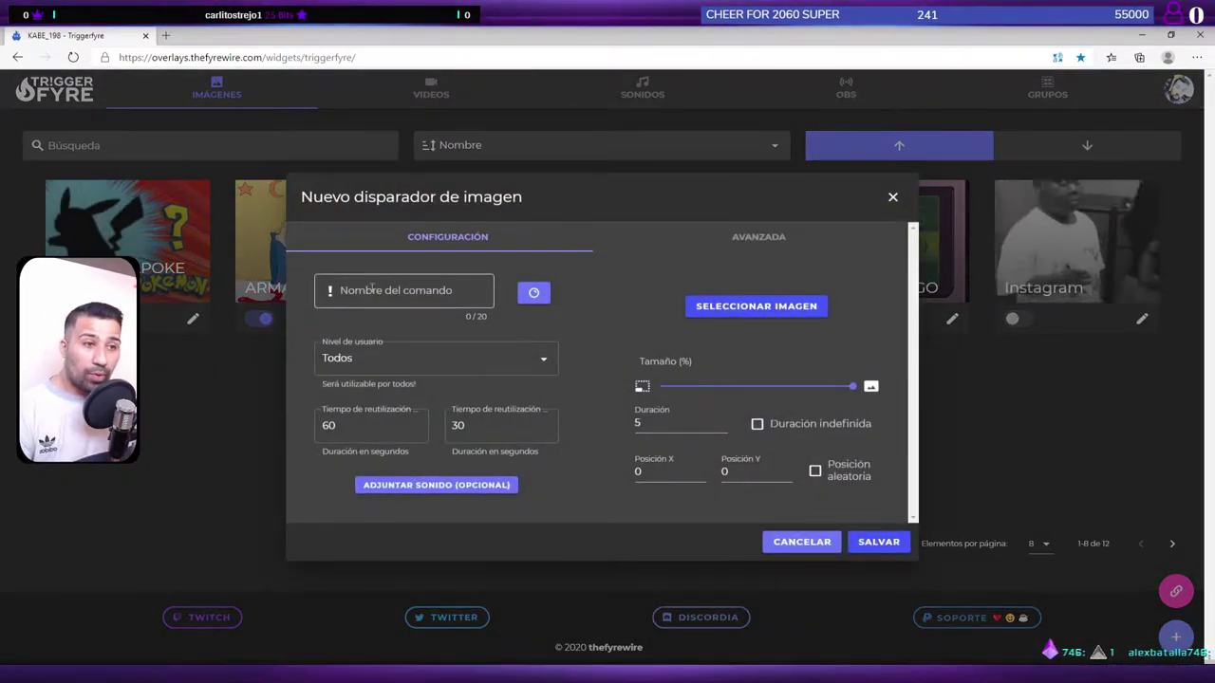
pyautogui.click(418, 294)
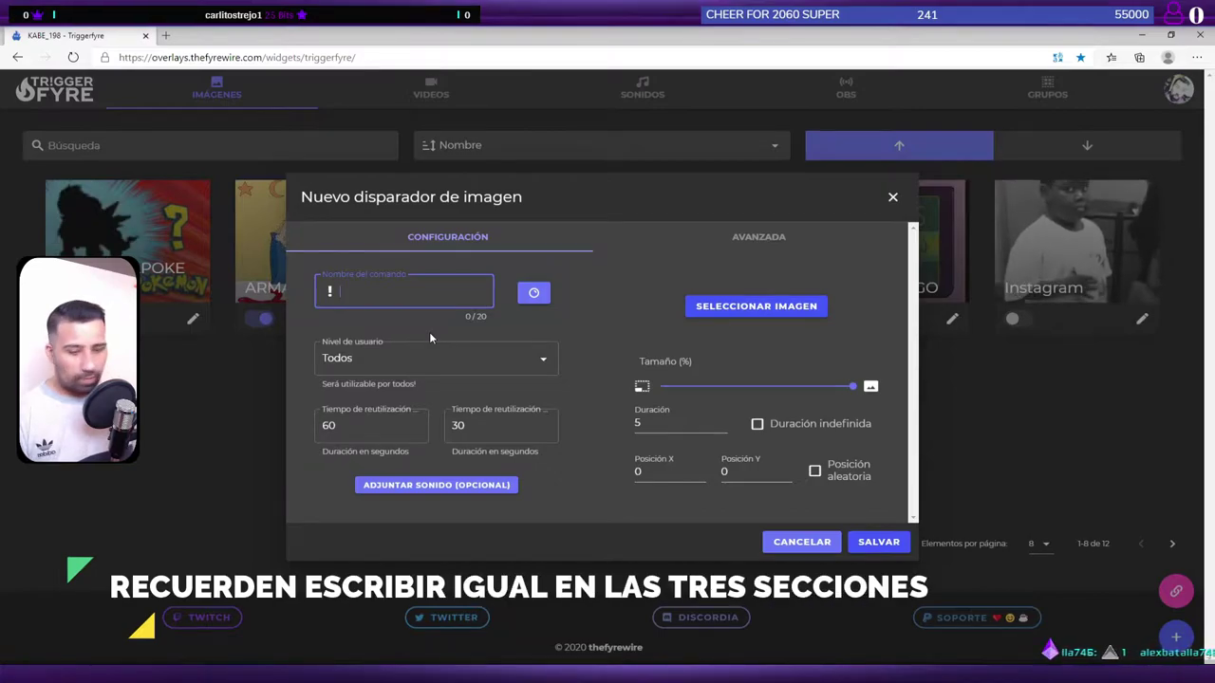
pyautogui.write('SONIO')
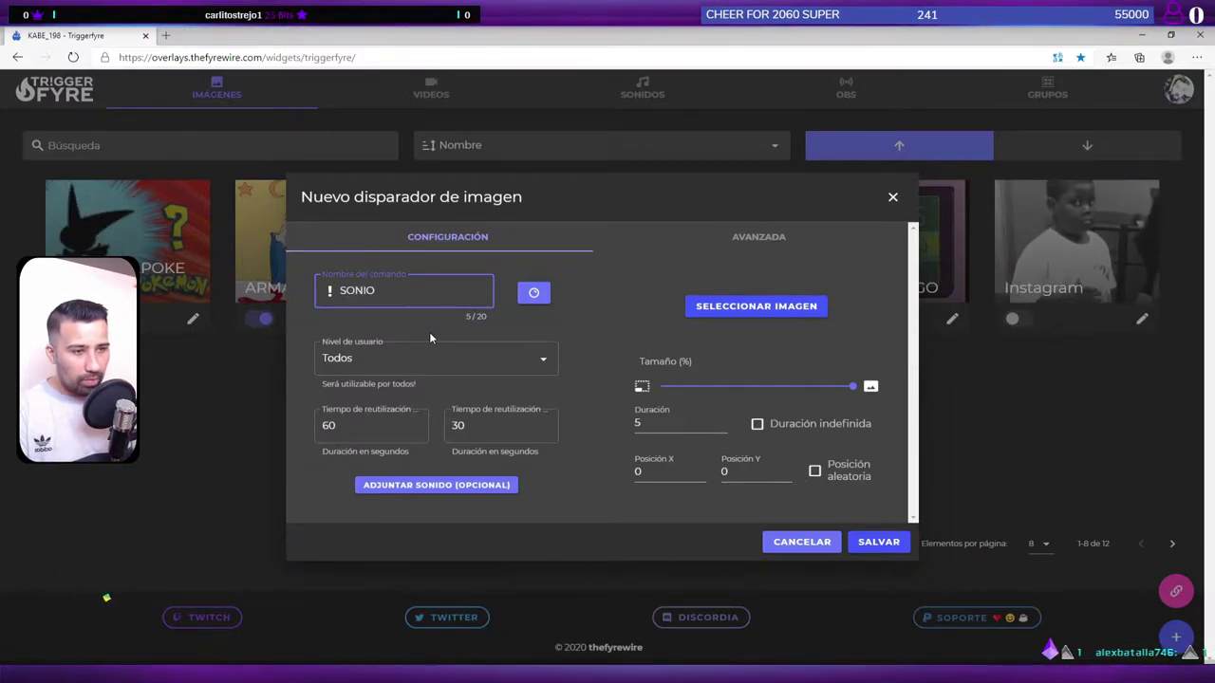
pyautogui.press('BackSpace')
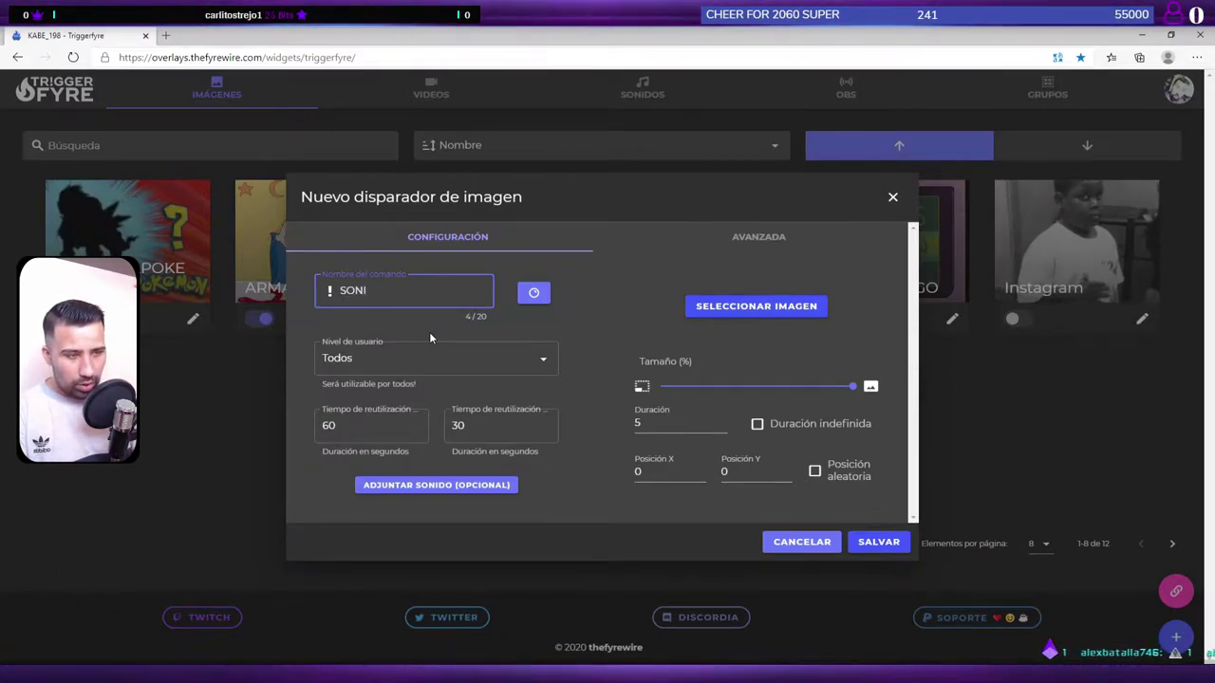
pyautogui.write('DO')
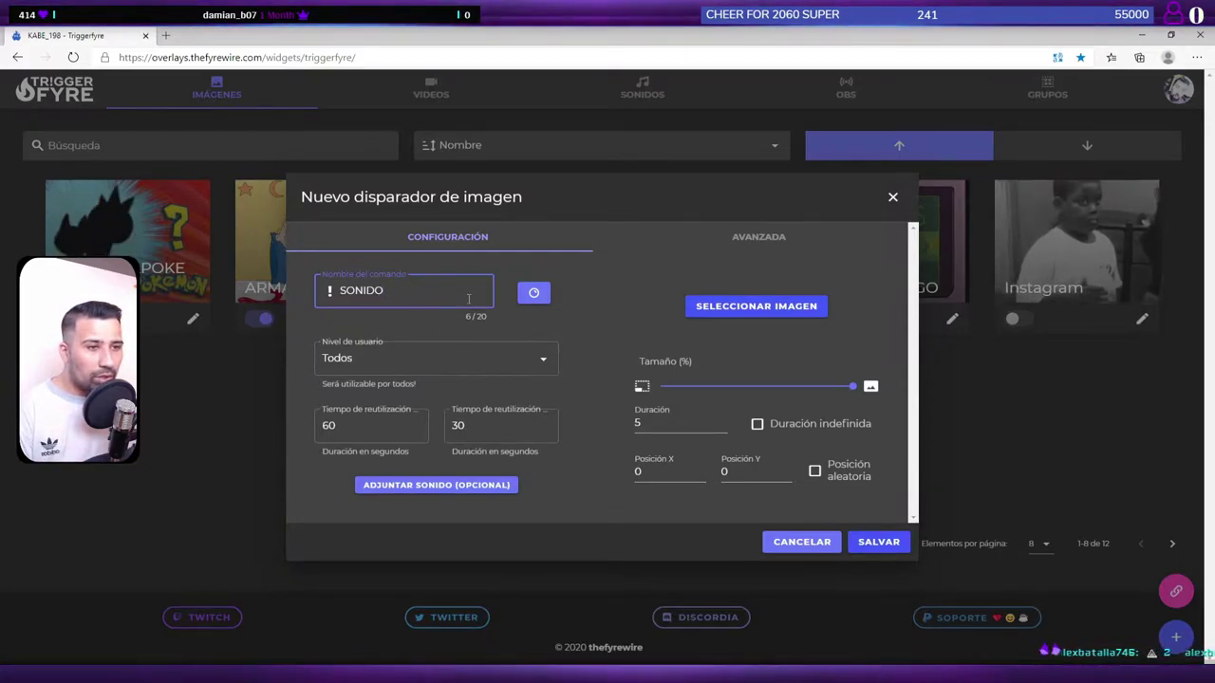
# Step: Link the trigger to the custom Twitch reward named SONIDO and save the reward settings
pyautogui.click(533, 292)
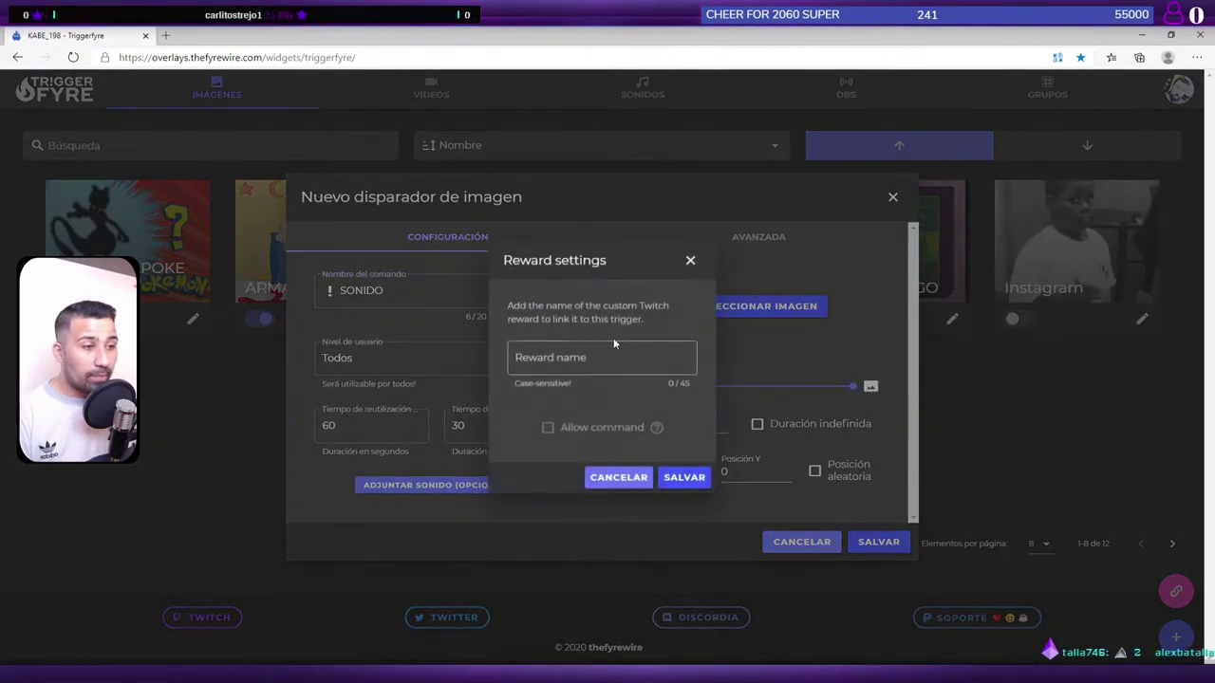
pyautogui.click(690, 252)
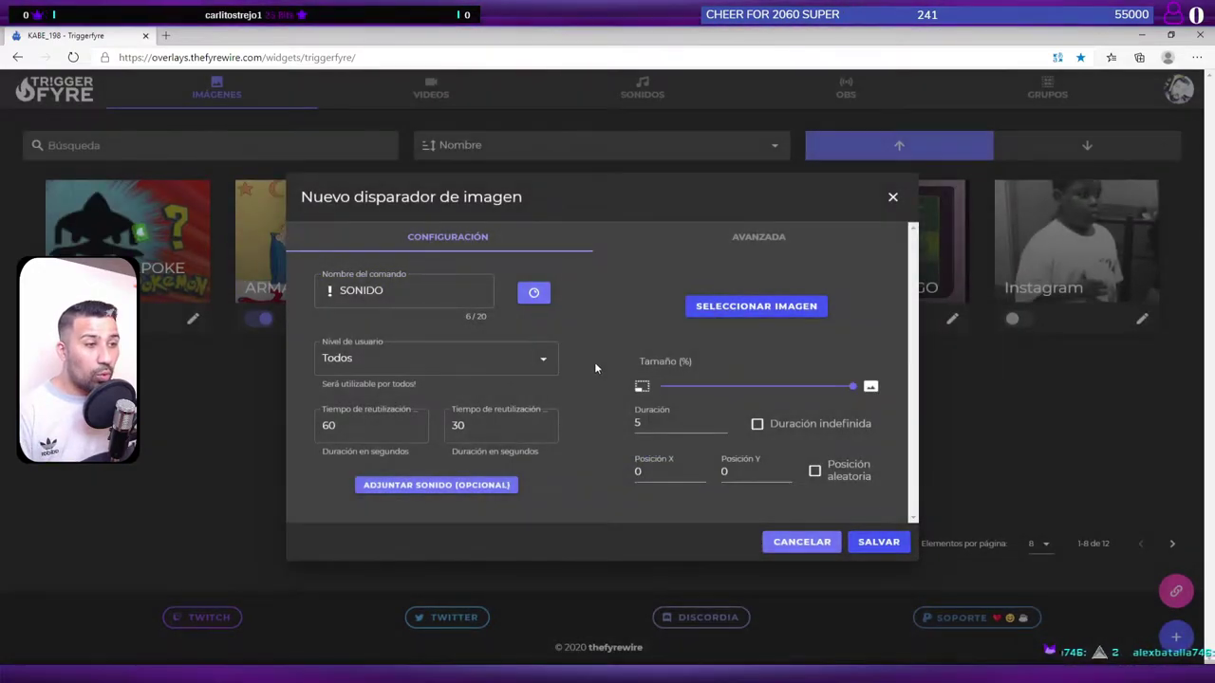
pyautogui.click(534, 294)
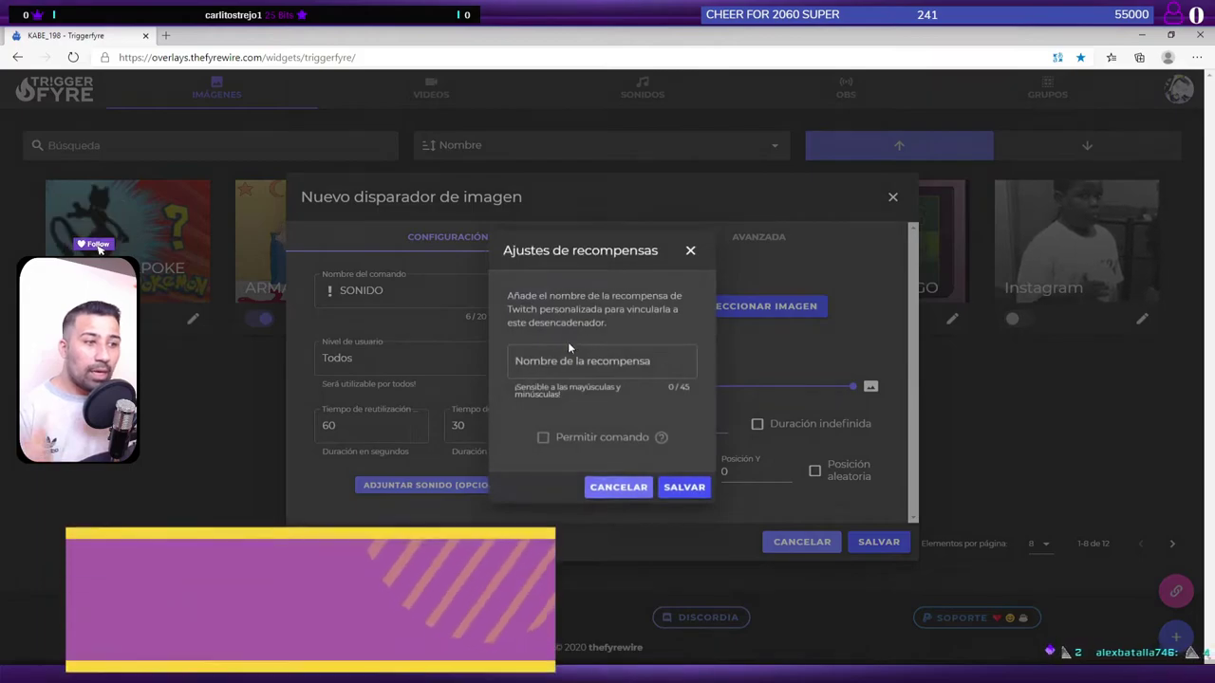
pyautogui.write('SONIF')
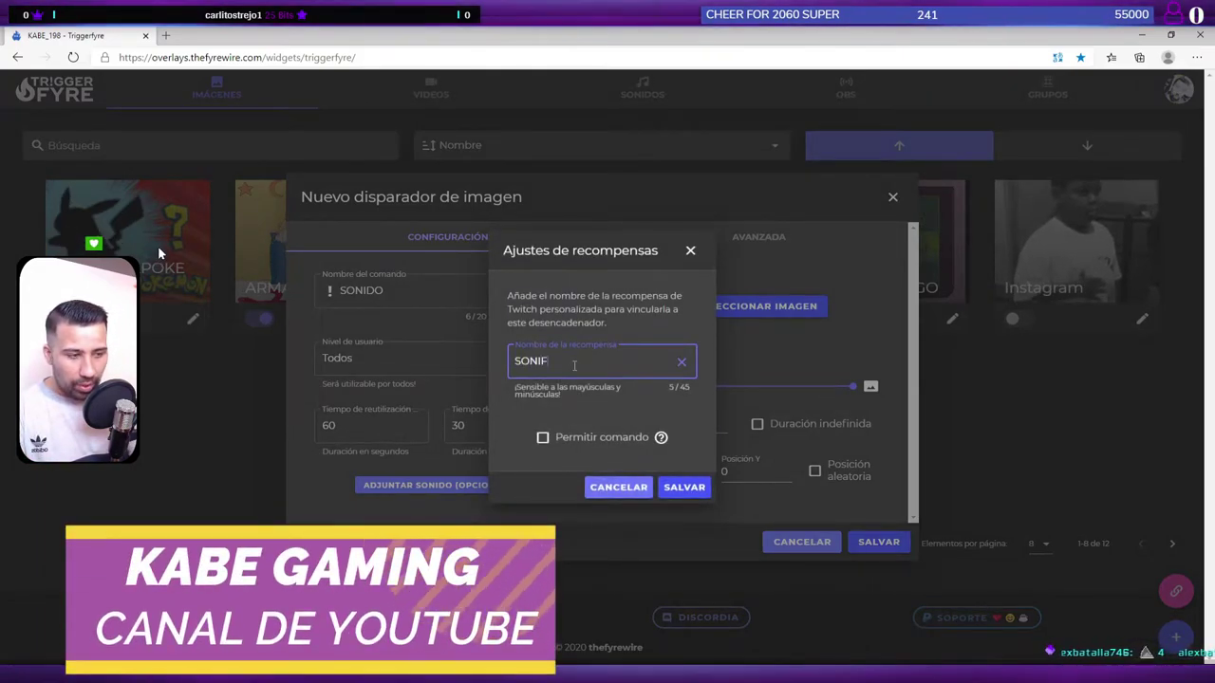
pyautogui.press('BackSpace')
pyautogui.write('DO')
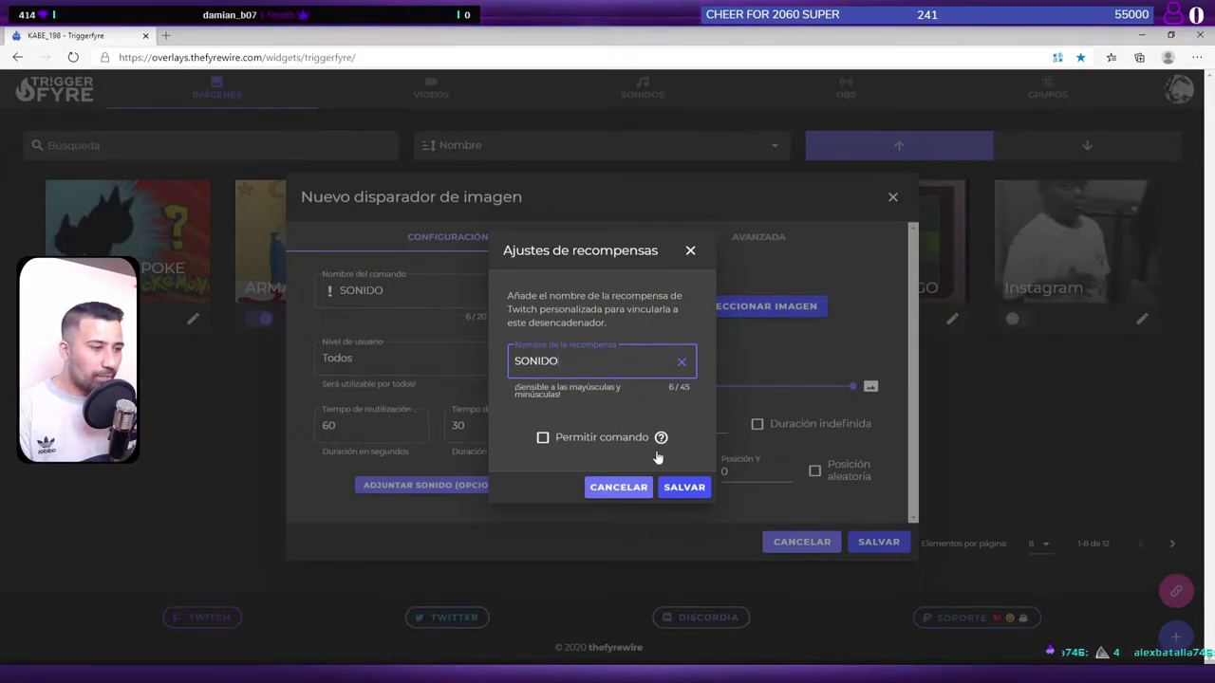
pyautogui.click(682, 491)
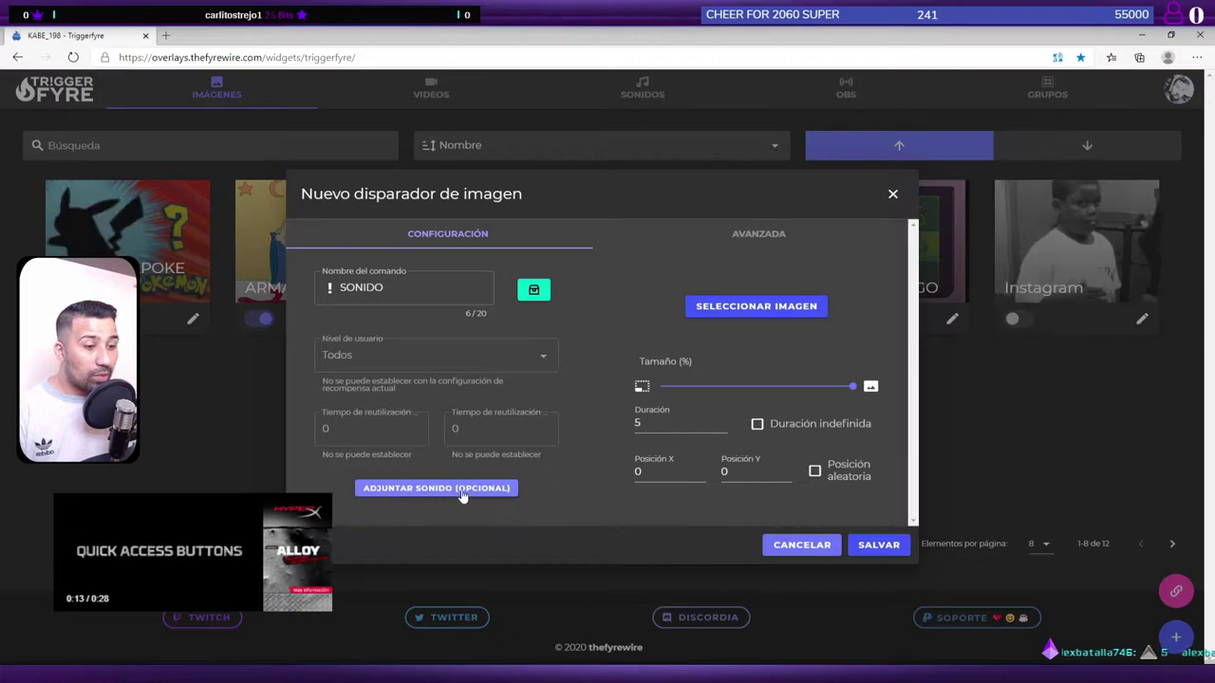
# Step: Open the trigger's sound selection, and in a new tab download the Ete sech sound from Myinstants as ETE SECH.mp3
pyautogui.click(428, 490)
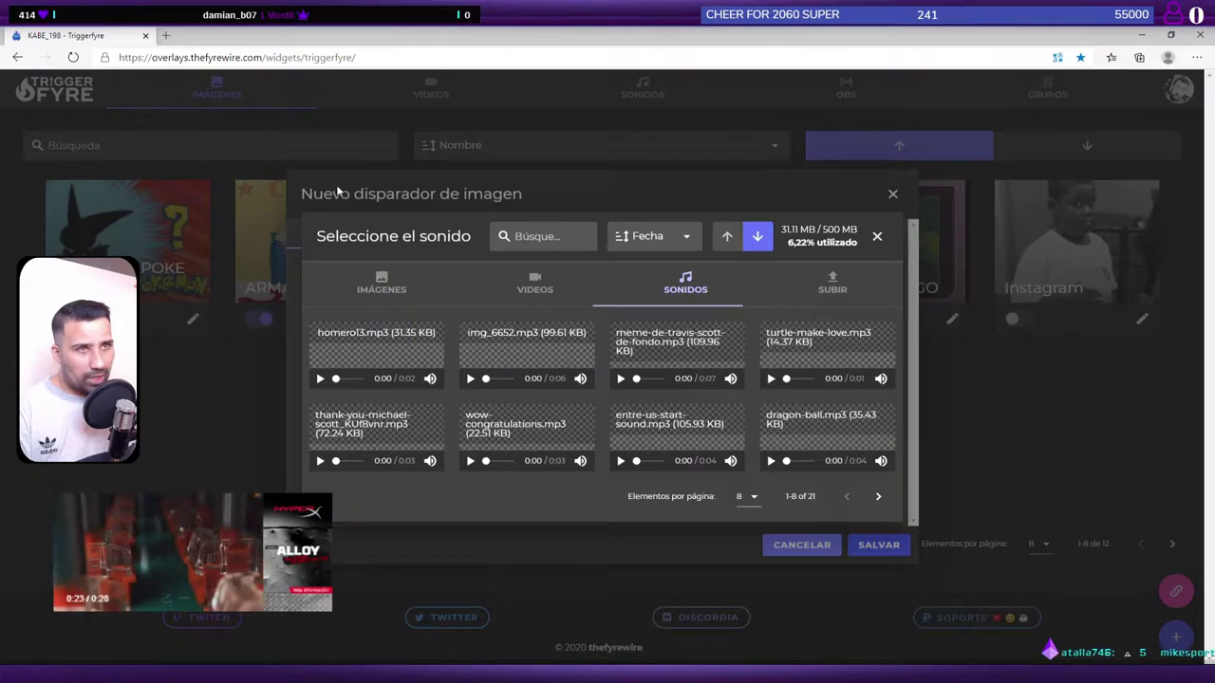
pyautogui.hotkey('ctrl', 't')
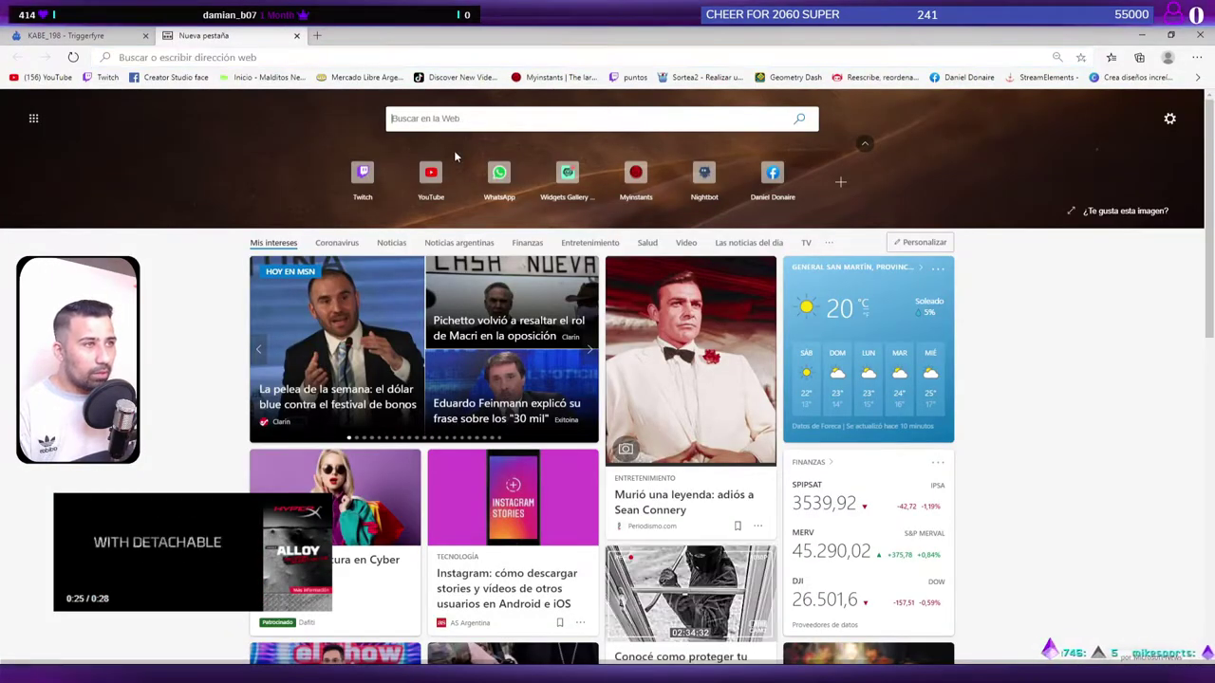
pyautogui.click(555, 76)
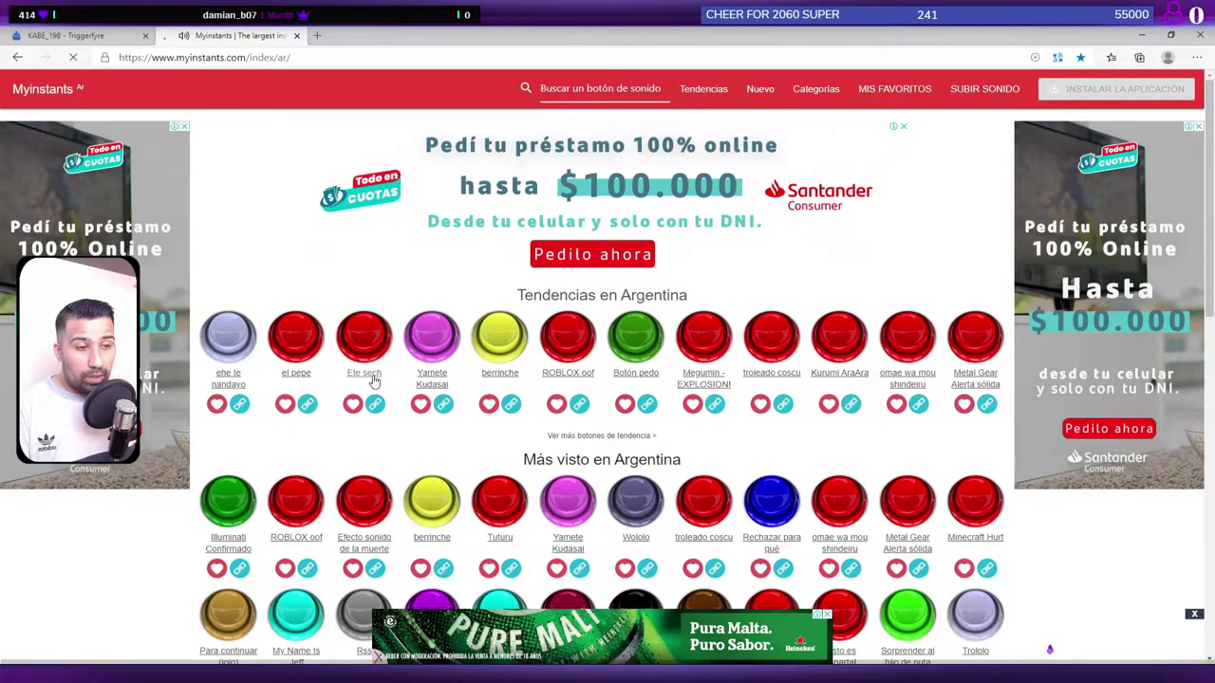
pyautogui.scroll(-2, 807, 418)
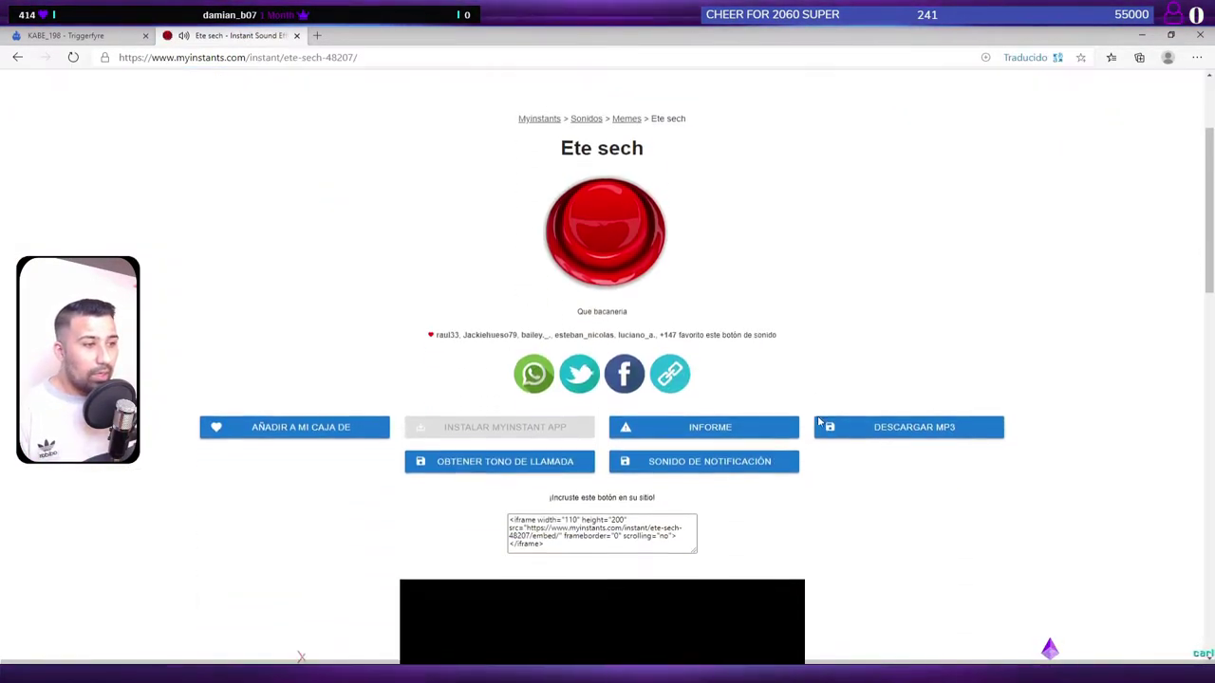
pyautogui.click(927, 430)
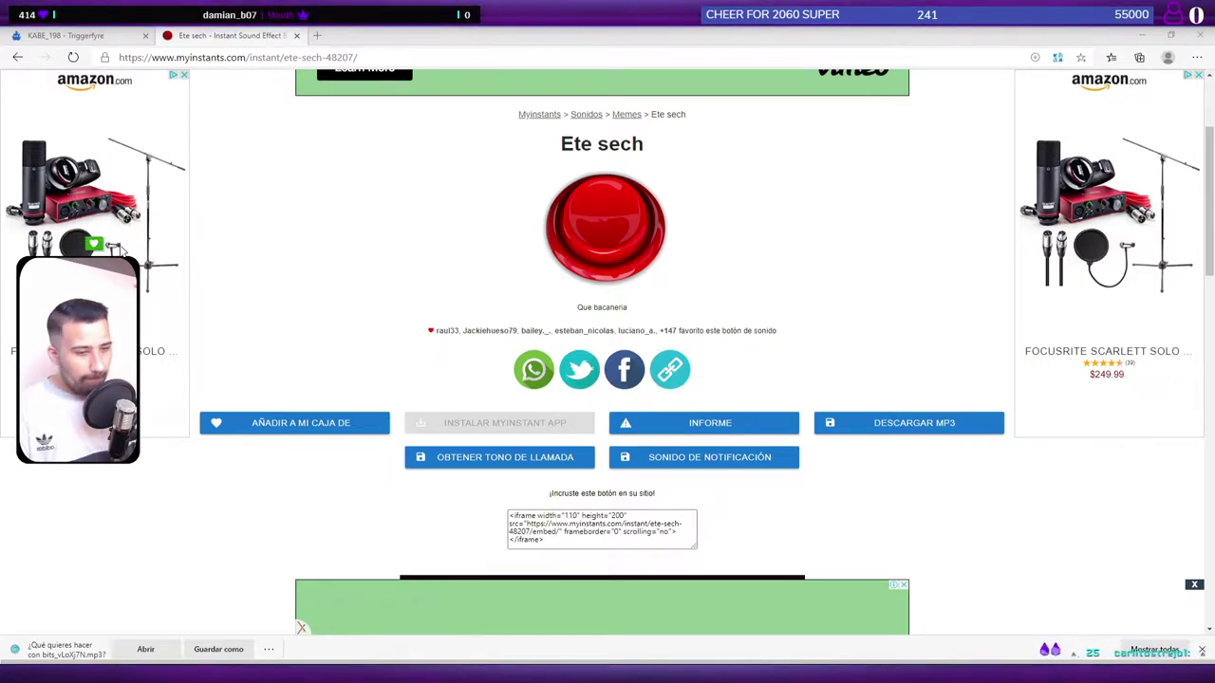
pyautogui.press('Return')
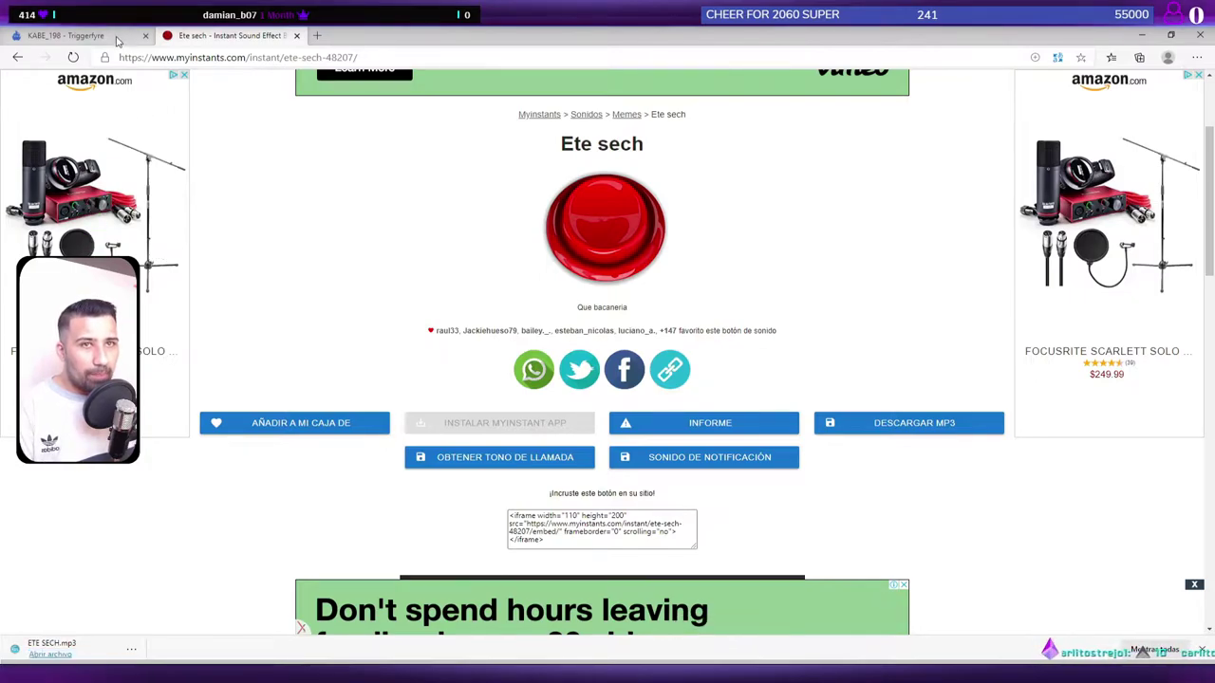
# Step: Back in Triggerfyre, upload ETE SECH.mp3 and attach it to the image trigger as its sound
pyautogui.hotkey('ctrl', 'Tab')
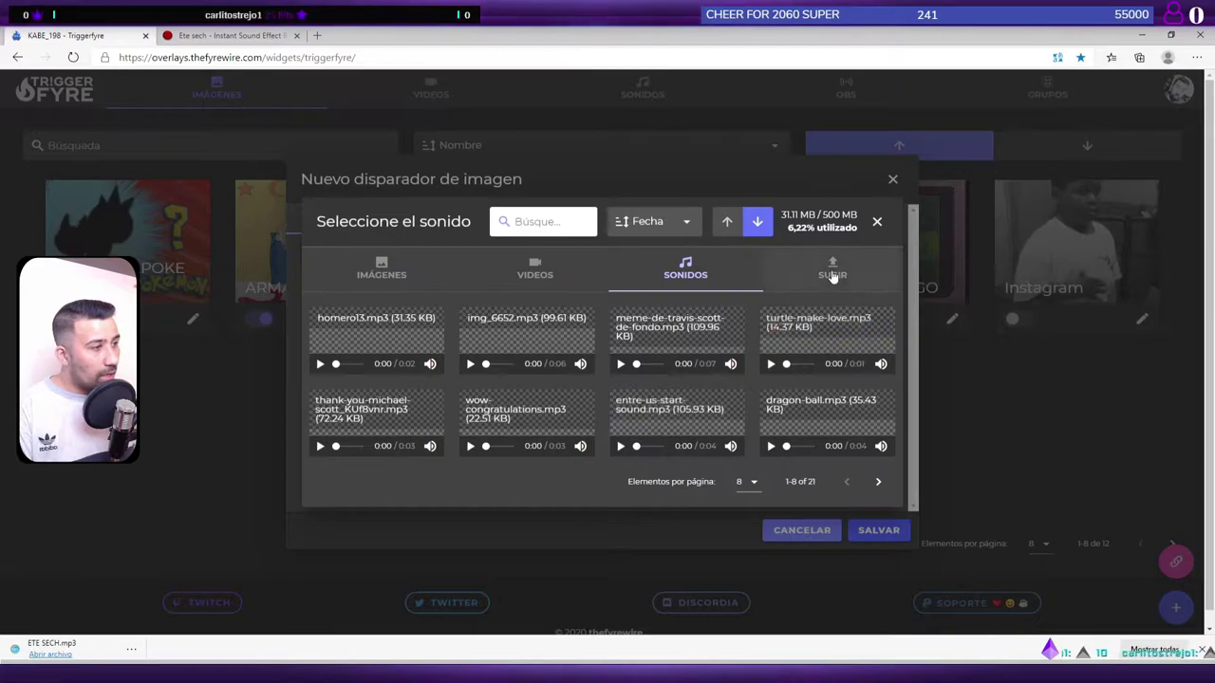
pyautogui.click(832, 275)
pyautogui.click(603, 370)
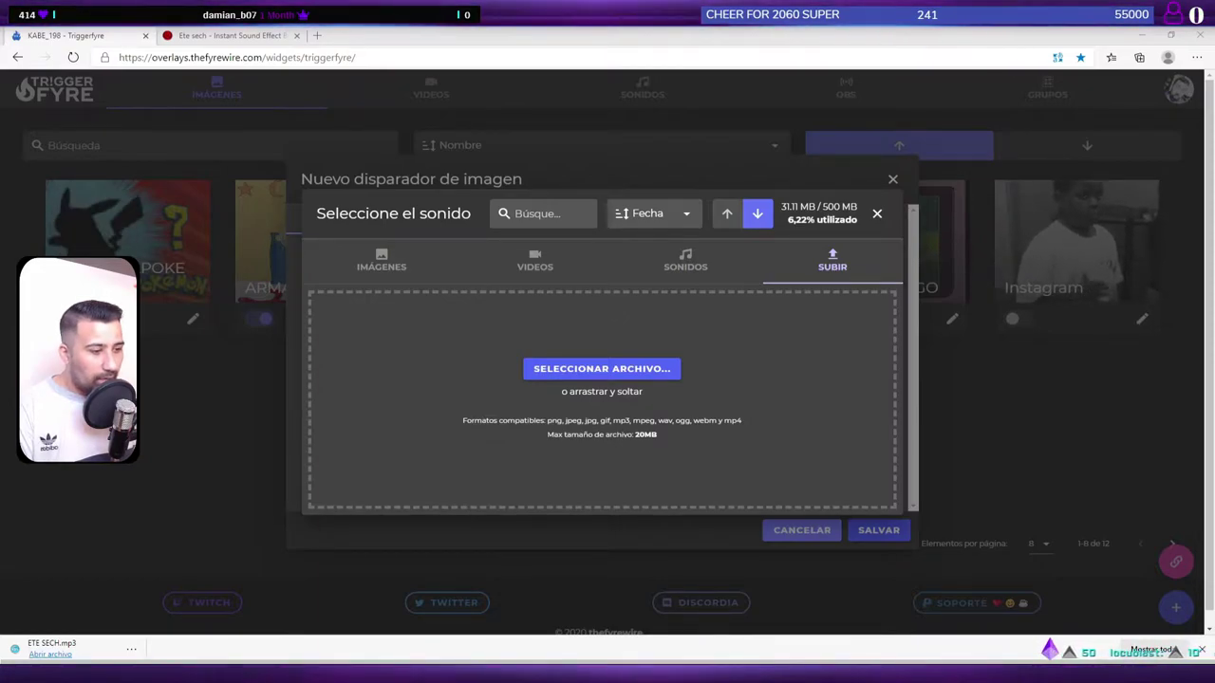
pyautogui.moveTo(53, 646); pyautogui.dragTo(651, 454)
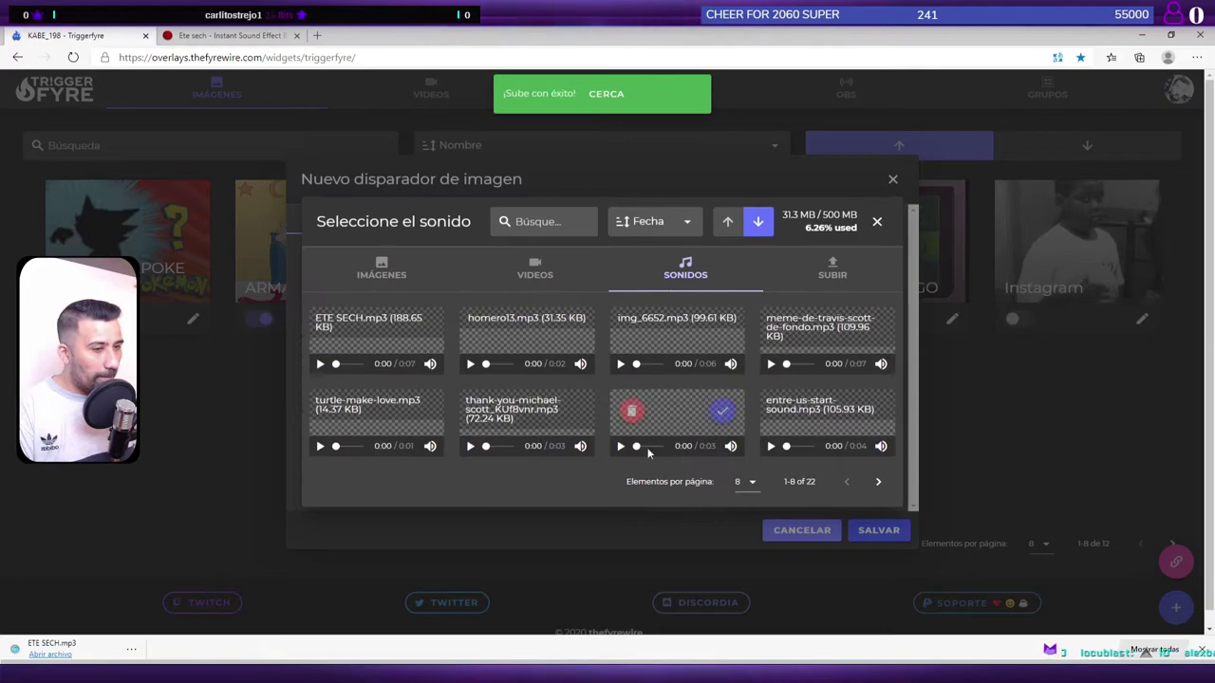
pyautogui.moveTo(423, 333)
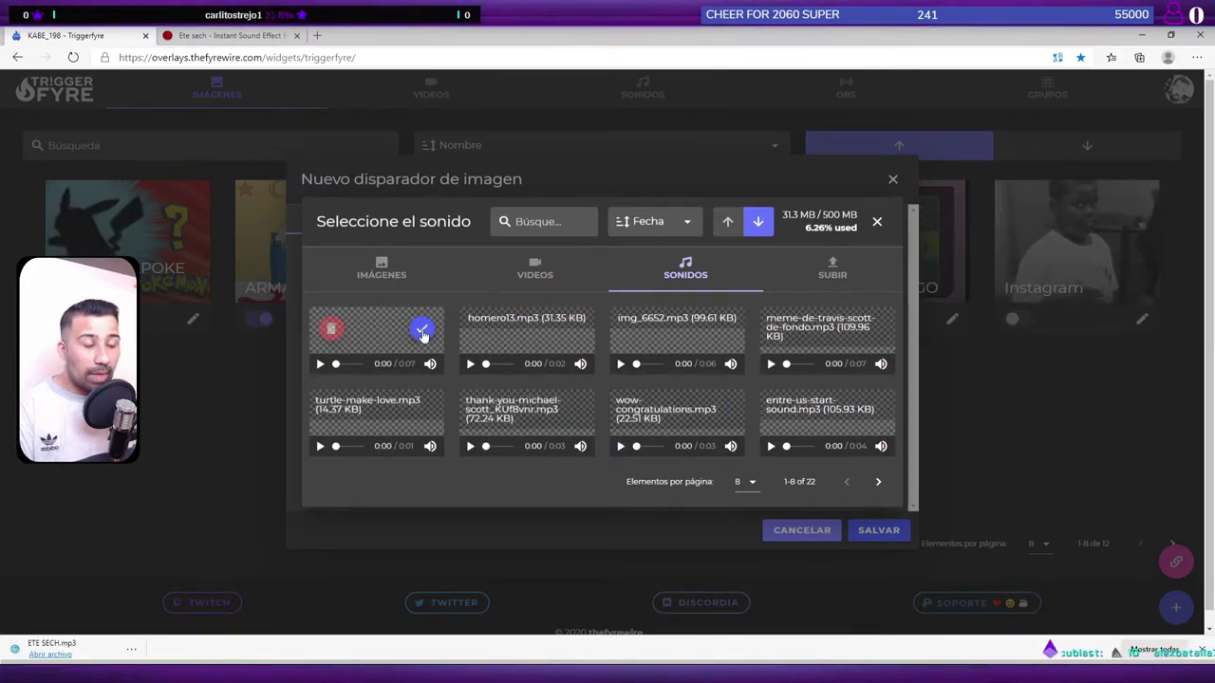
pyautogui.click(423, 333)
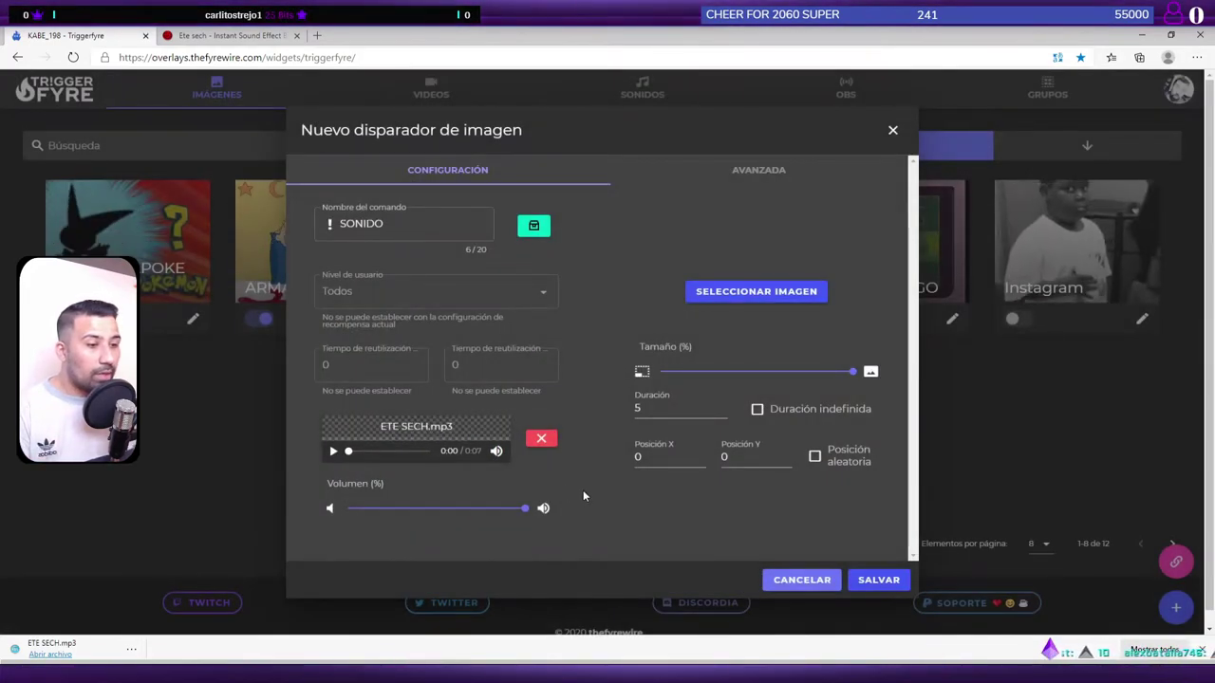
pyautogui.click(334, 451)
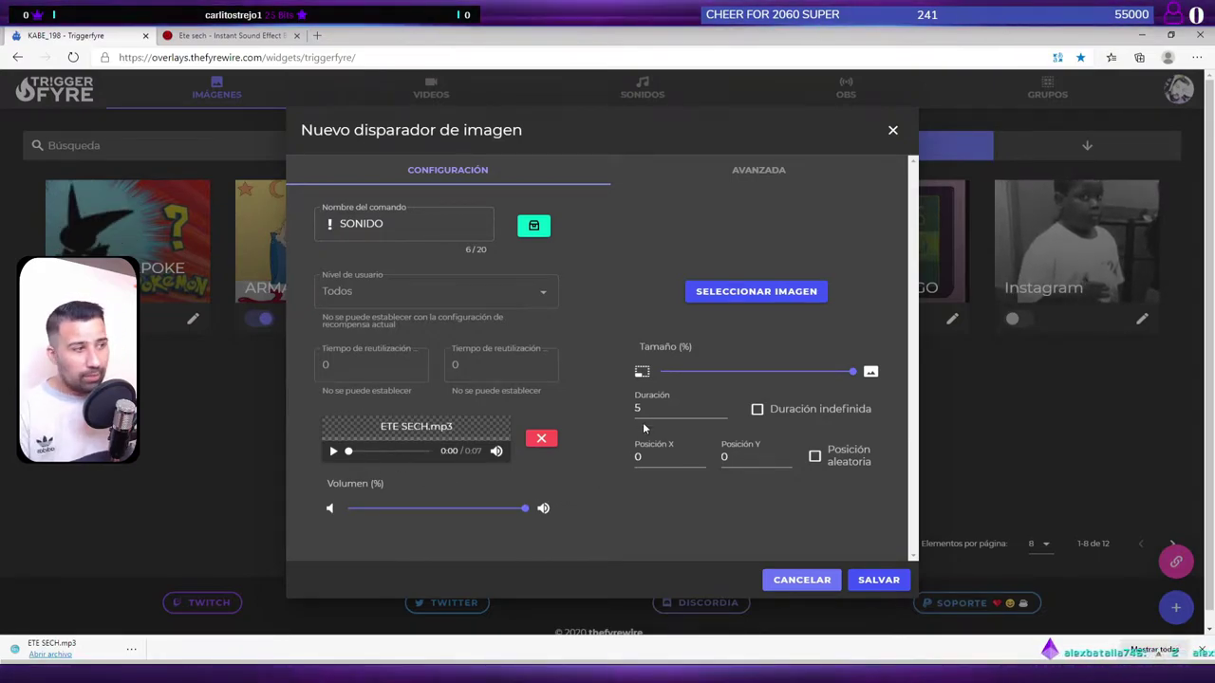
# Step: Open the trigger's image selection, and in a new tab search the web for Ghipy and open the GIPHY site
pyautogui.click(726, 296)
pyautogui.moveTo(699, 425)
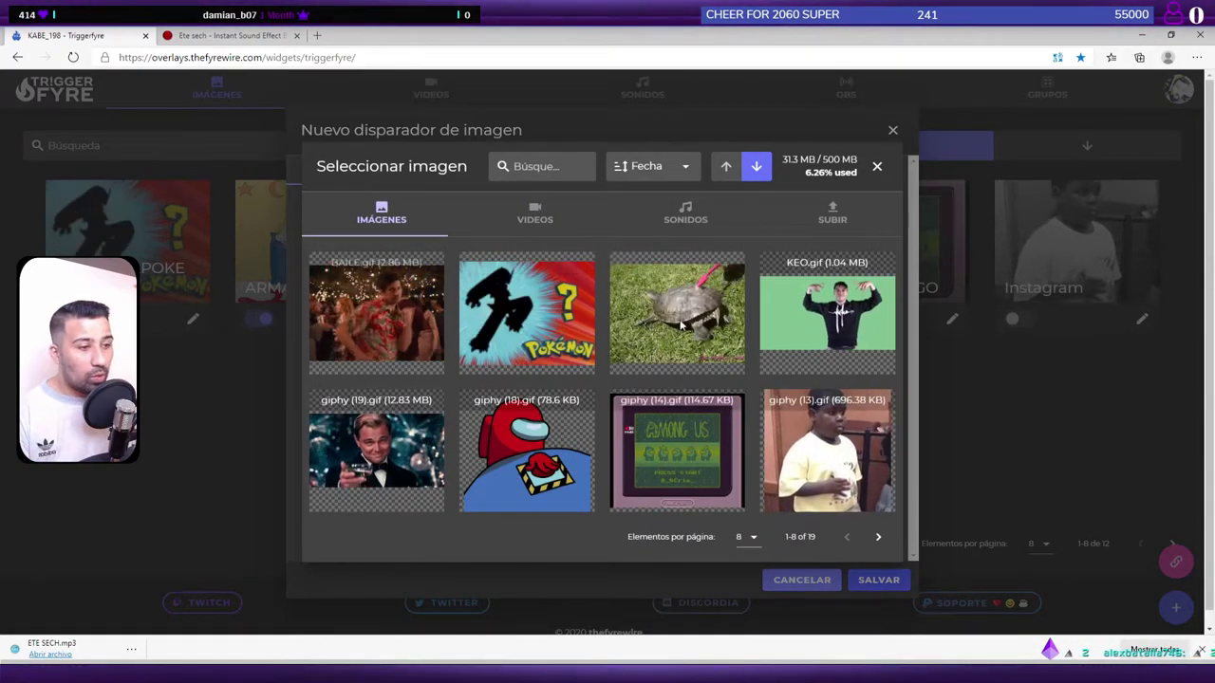
pyautogui.moveTo(810, 455)
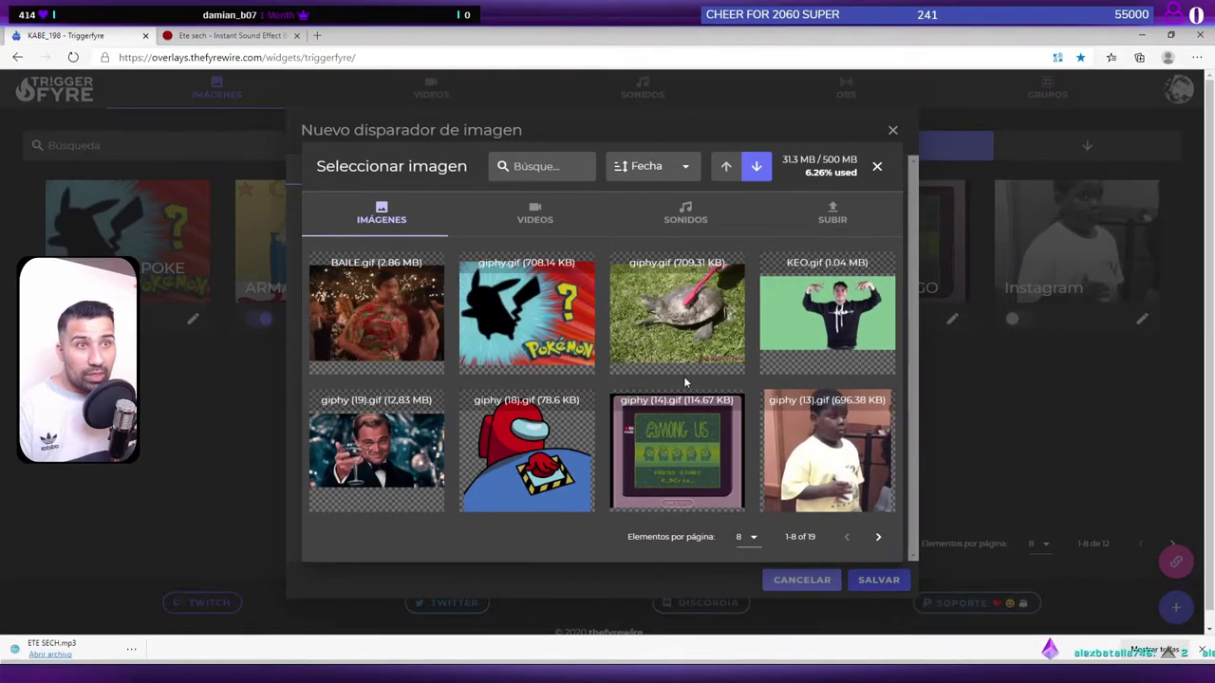
pyautogui.click(320, 36)
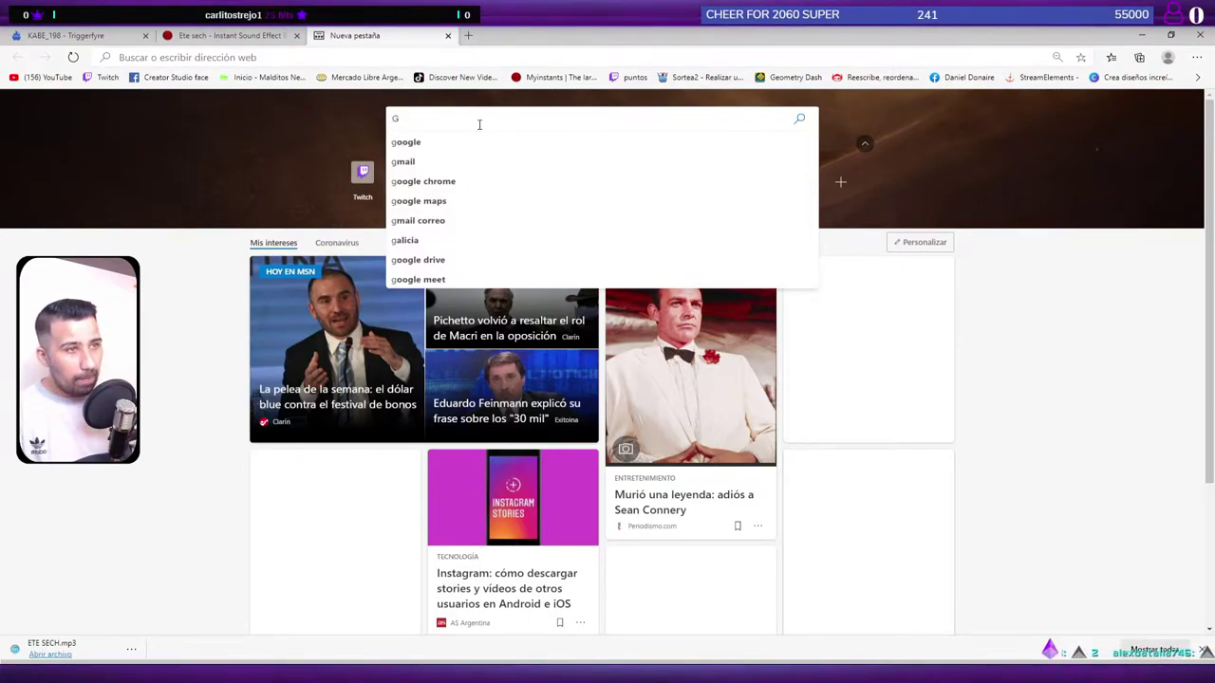
pyautogui.click(463, 143)
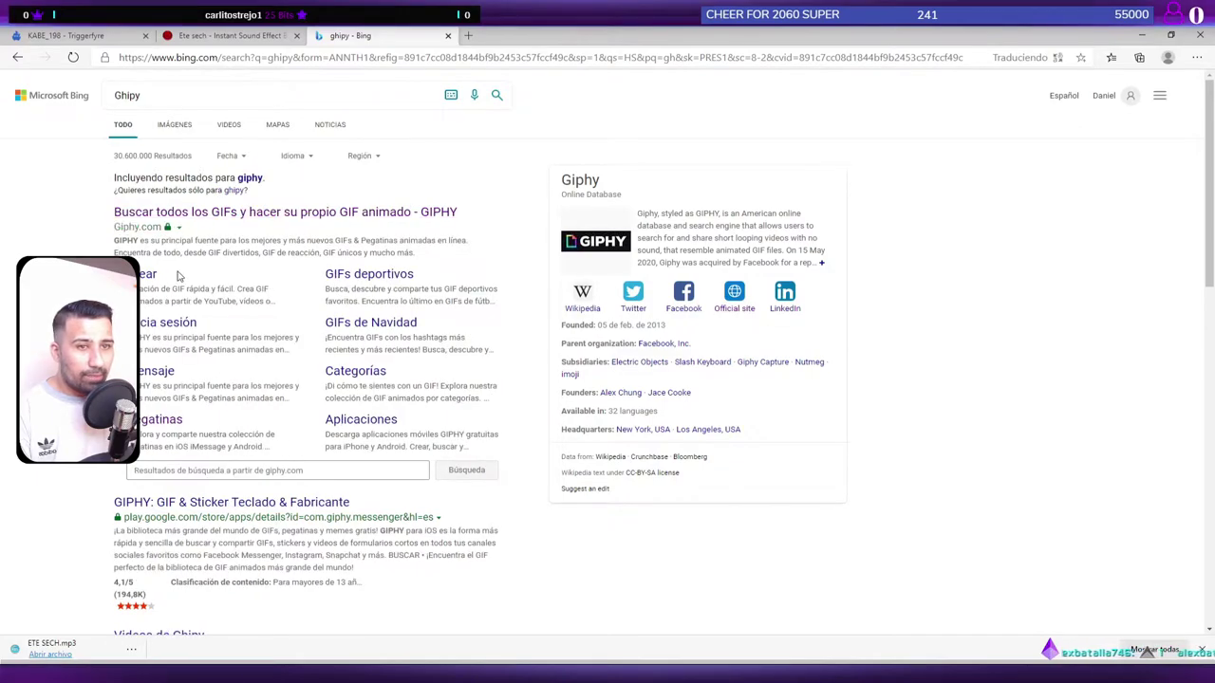
pyautogui.click(379, 213)
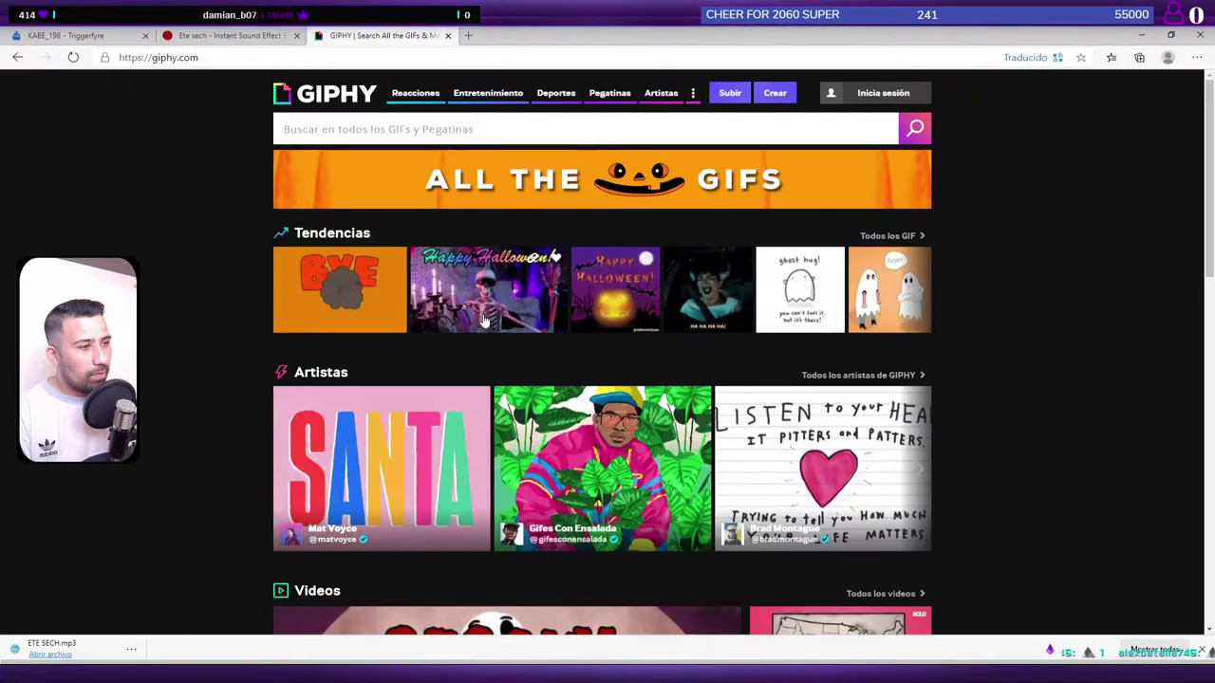
# Step: Look through the trending GIFs, artists, videos and stories on the GIPHY home page and open the Sports category
pyautogui.scroll(-1, 482, 321)
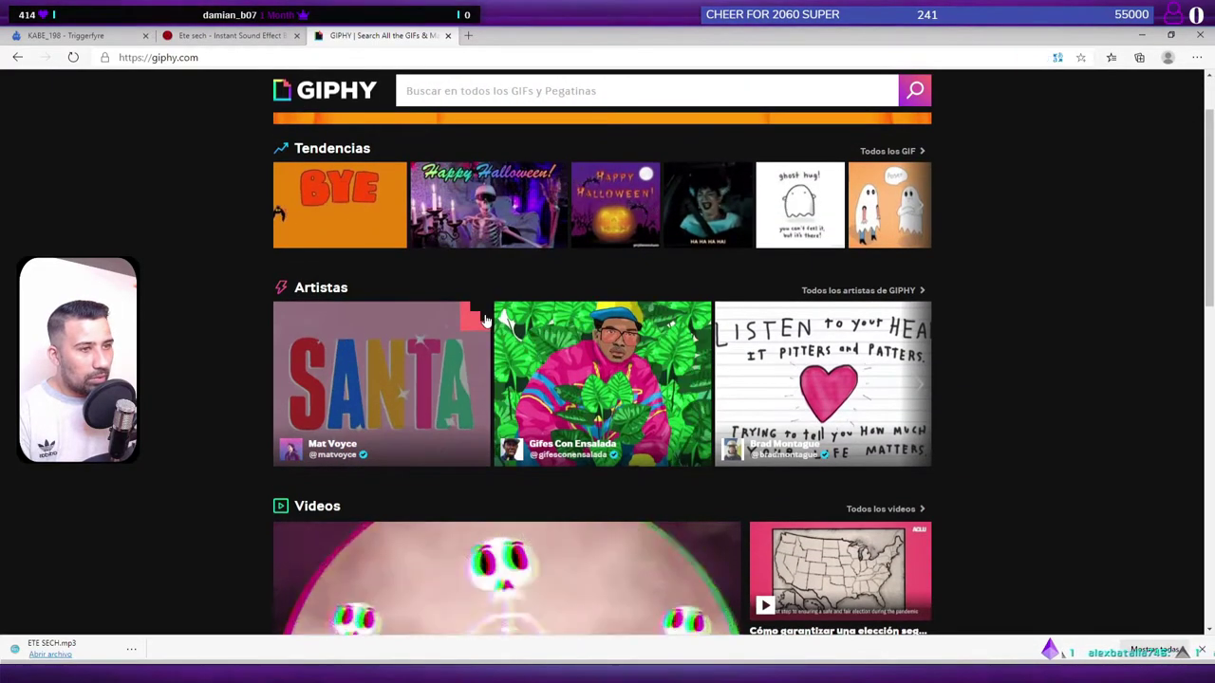
pyautogui.scroll(-3, 747, 332)
pyautogui.scroll(-4, 747, 332)
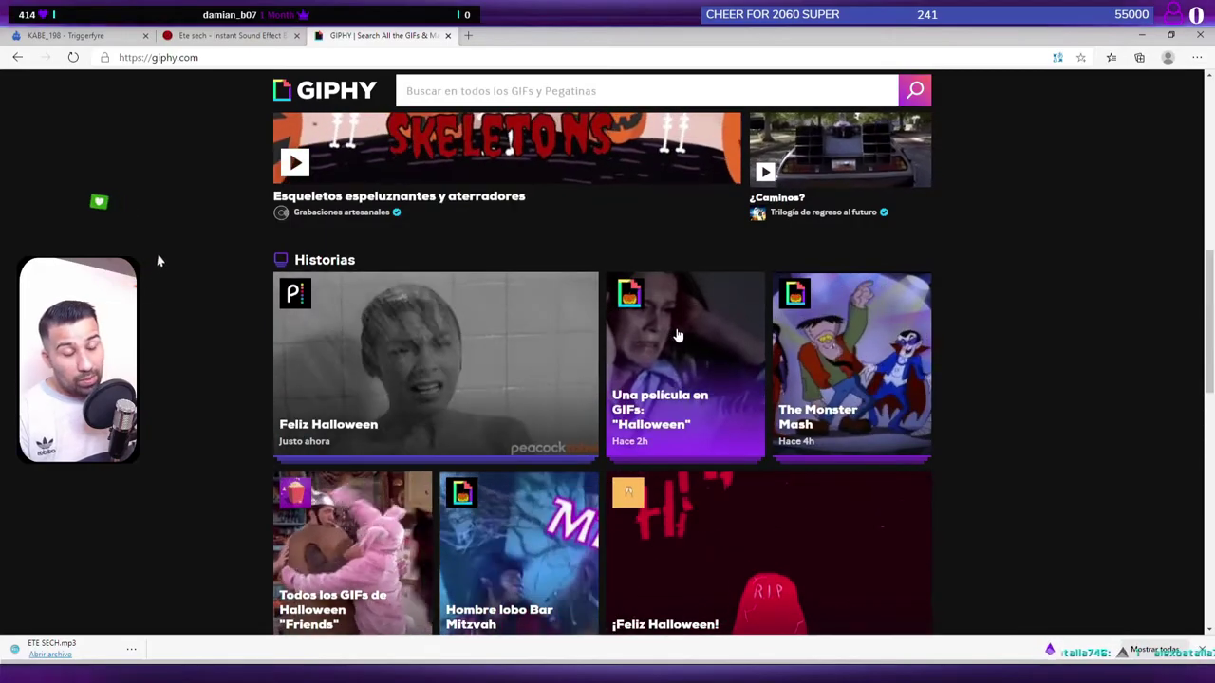
pyautogui.scroll(-2, 675, 334)
pyautogui.scroll(-3, 676, 334)
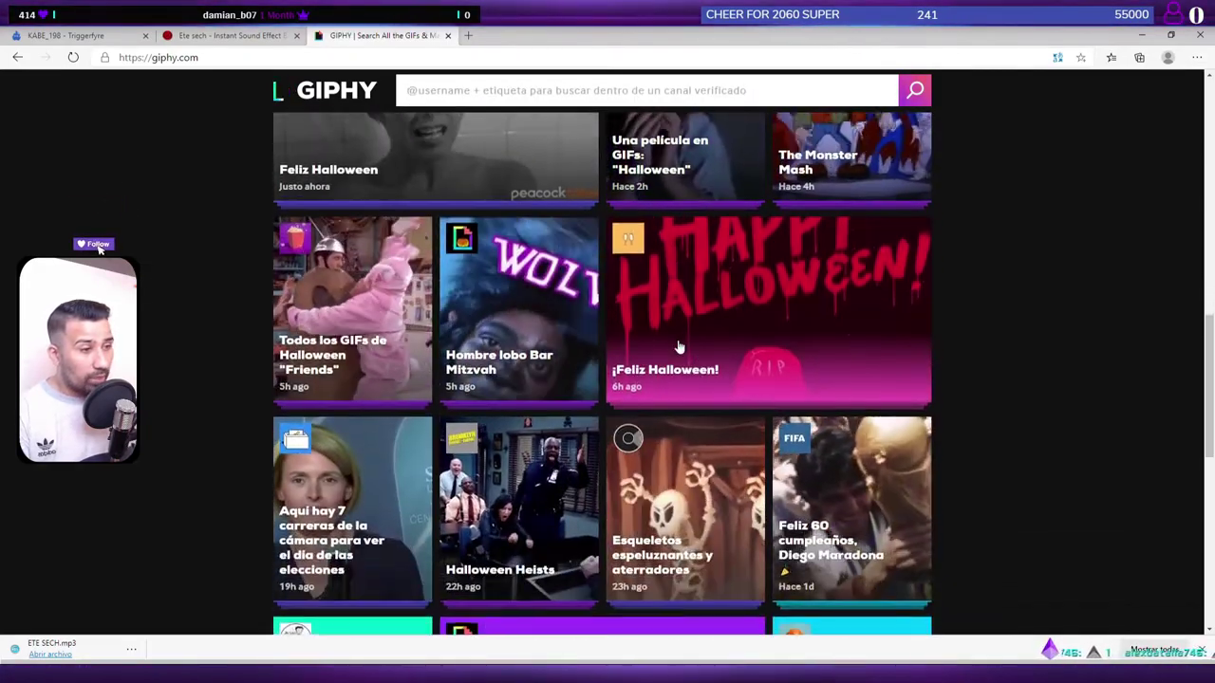
pyautogui.scroll(-4, 743, 353)
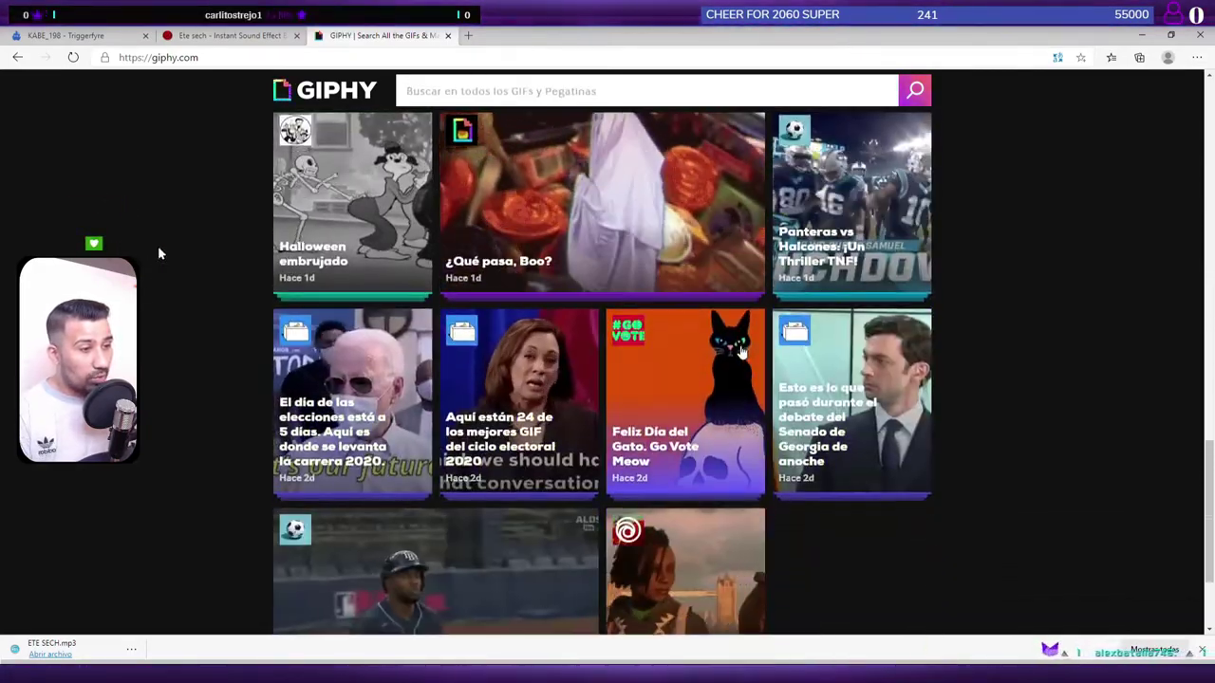
pyautogui.scroll(12, 736, 349)
pyautogui.scroll(2, 158, 249)
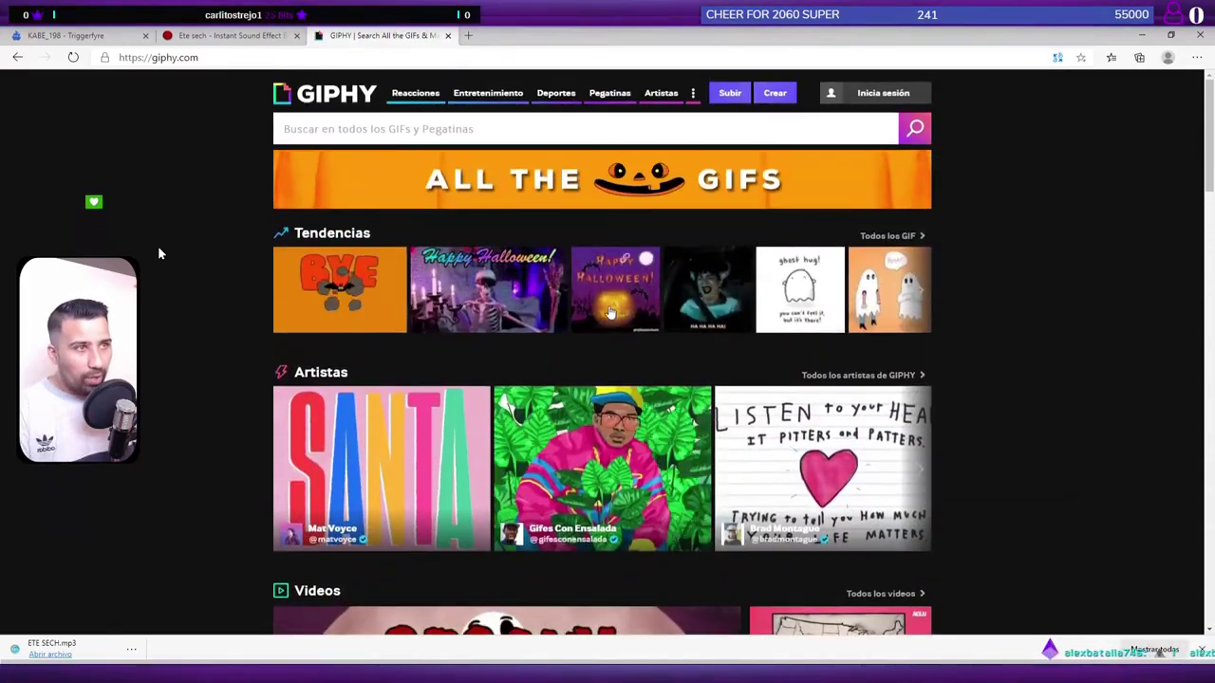
pyautogui.click(557, 99)
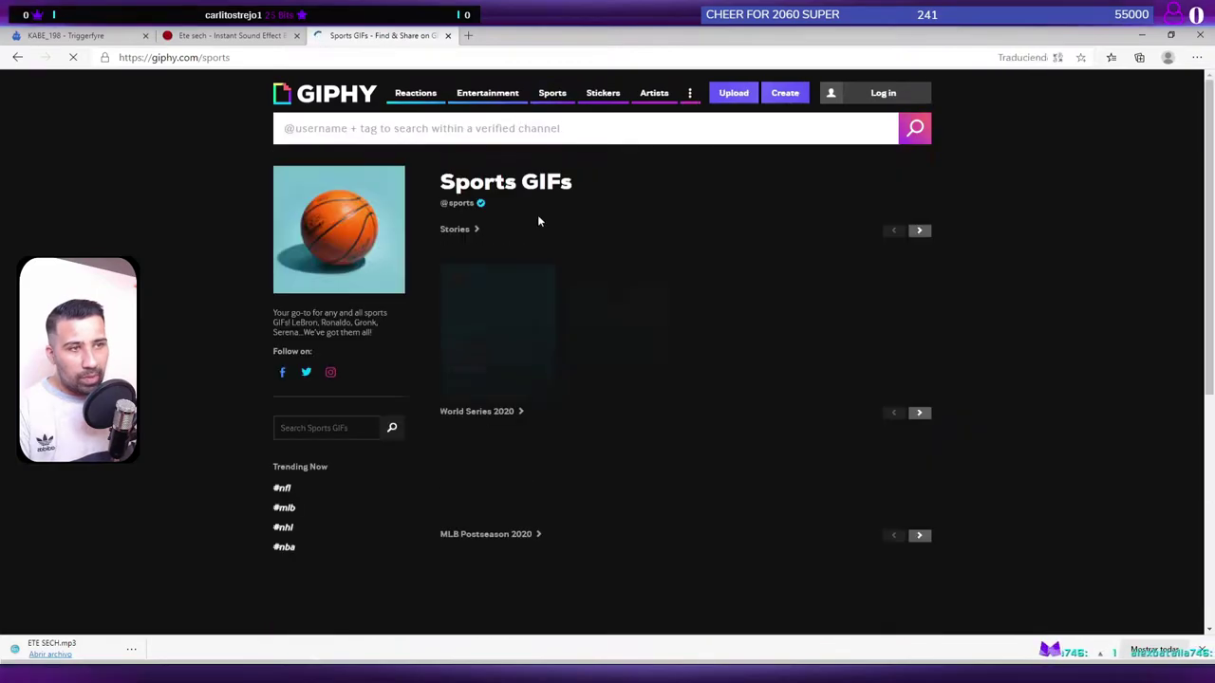
# Step: Browse GIPHY's Entertainment category, open the Justin Bieber couple GIF and download it as BIEBER.gif
pyautogui.click(500, 98)
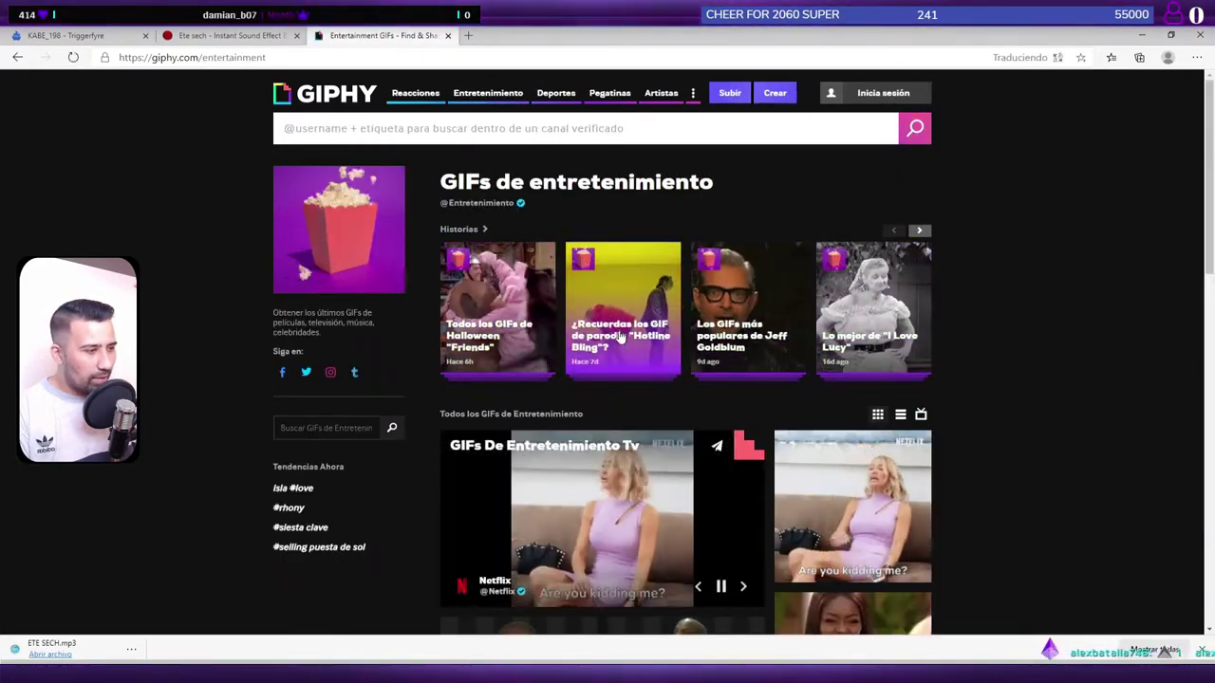
pyautogui.scroll(-5, 612, 337)
pyautogui.scroll(-1, 621, 346)
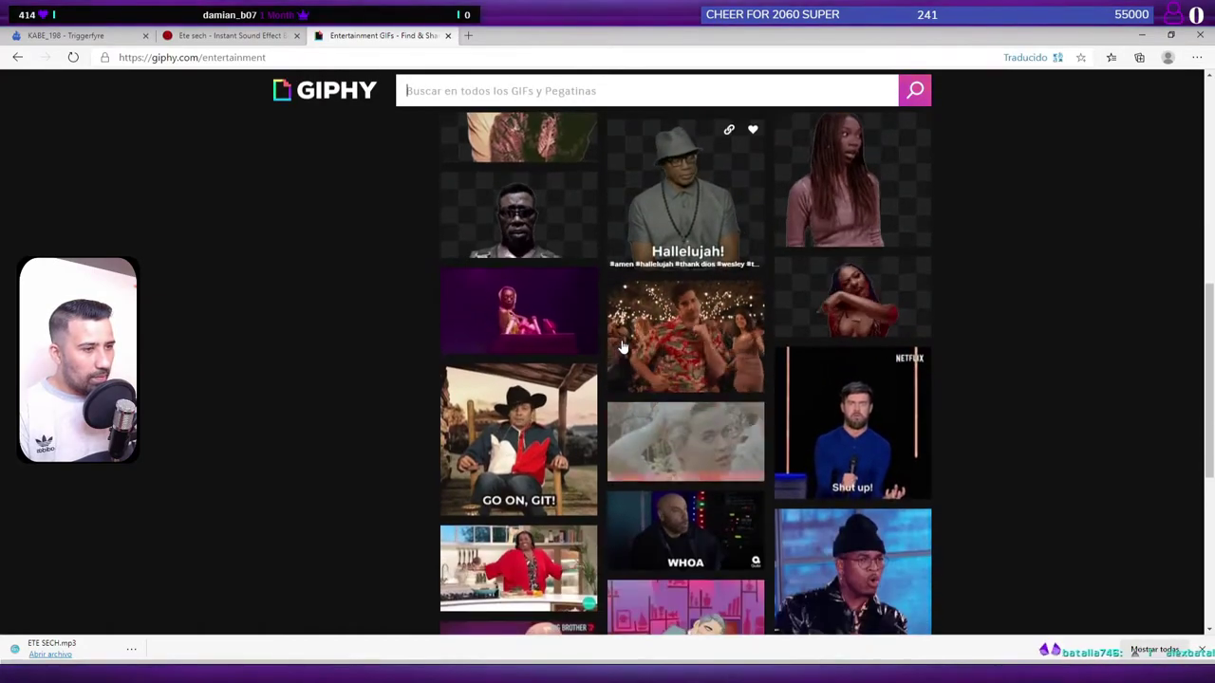
pyautogui.scroll(-5, 636, 347)
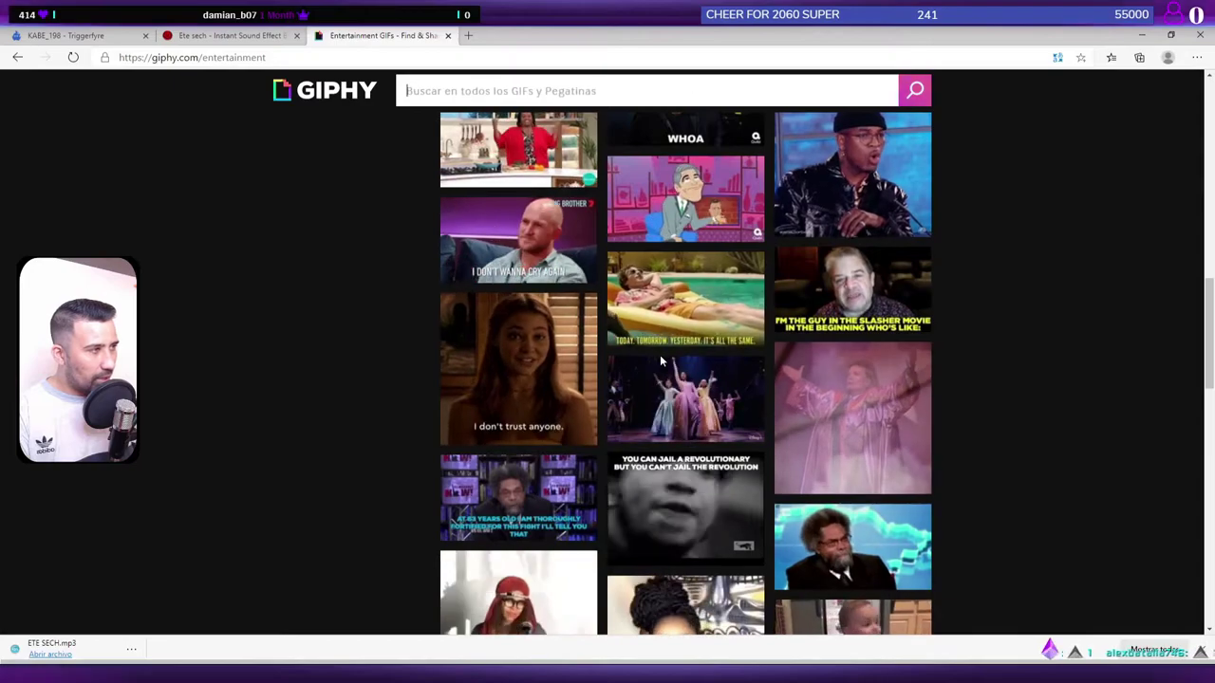
pyautogui.scroll(-6, 655, 355)
pyautogui.click(663, 366)
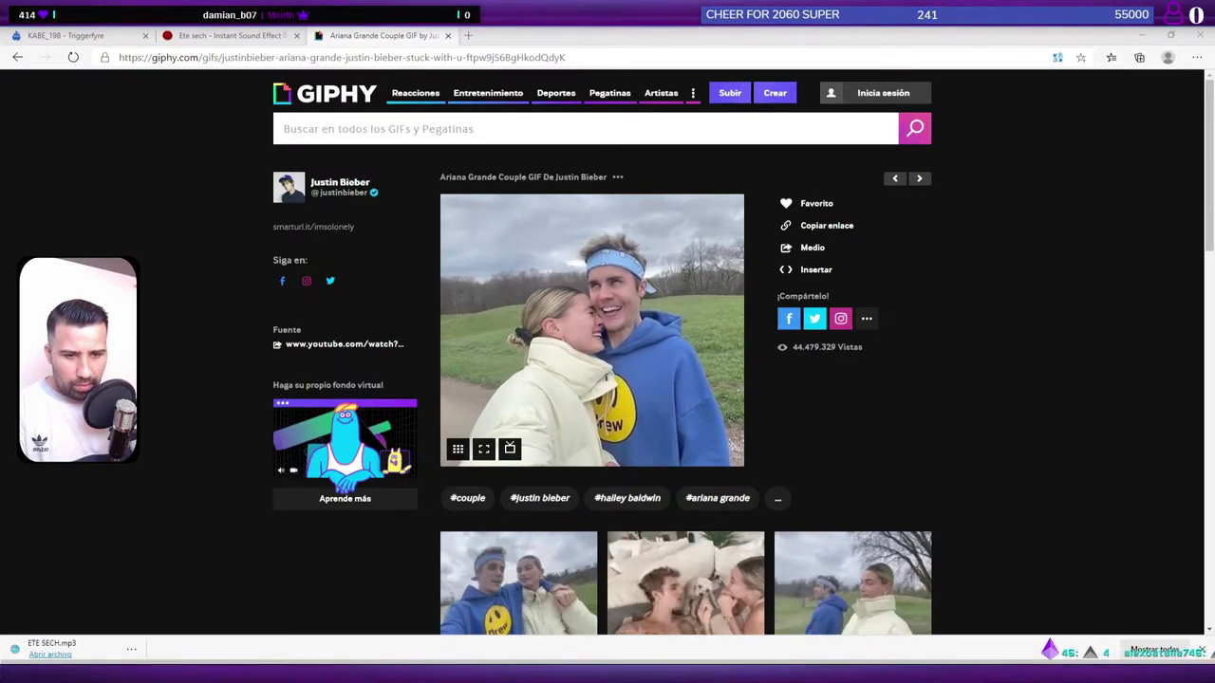
pyautogui.press('Return')
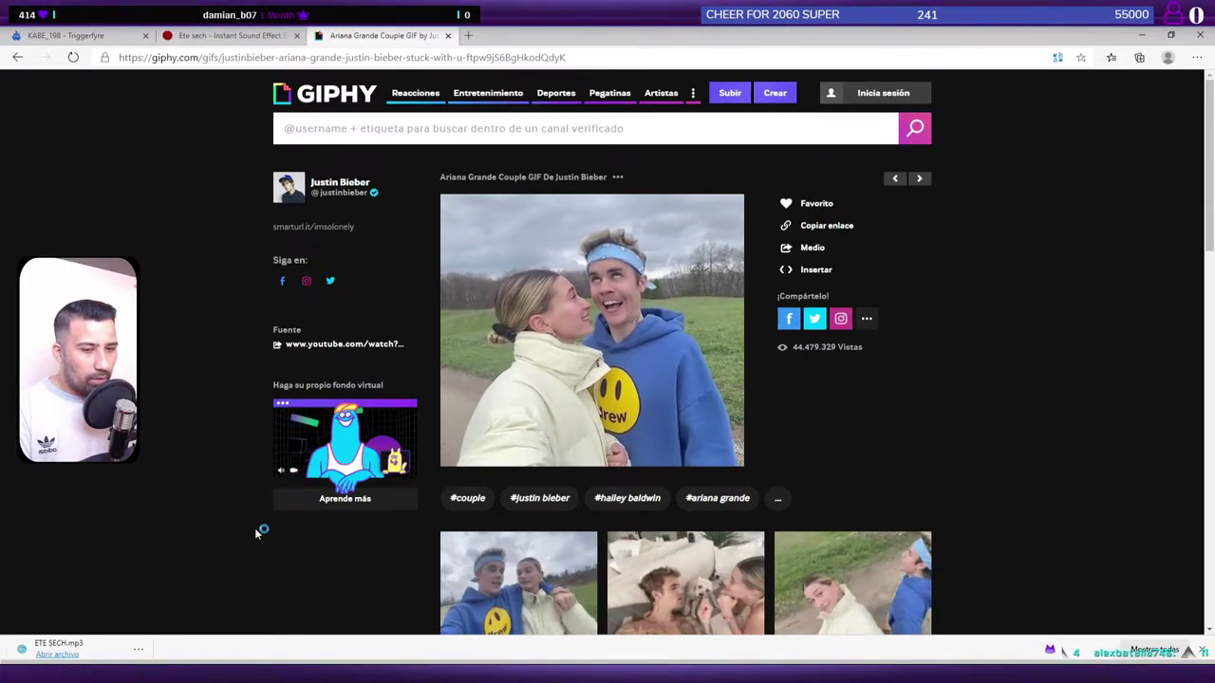
# Step: Back in Triggerfyre, upload BIEBER.gif, choose it as the SONIDO trigger's image and save the trigger
pyautogui.click(71, 35)
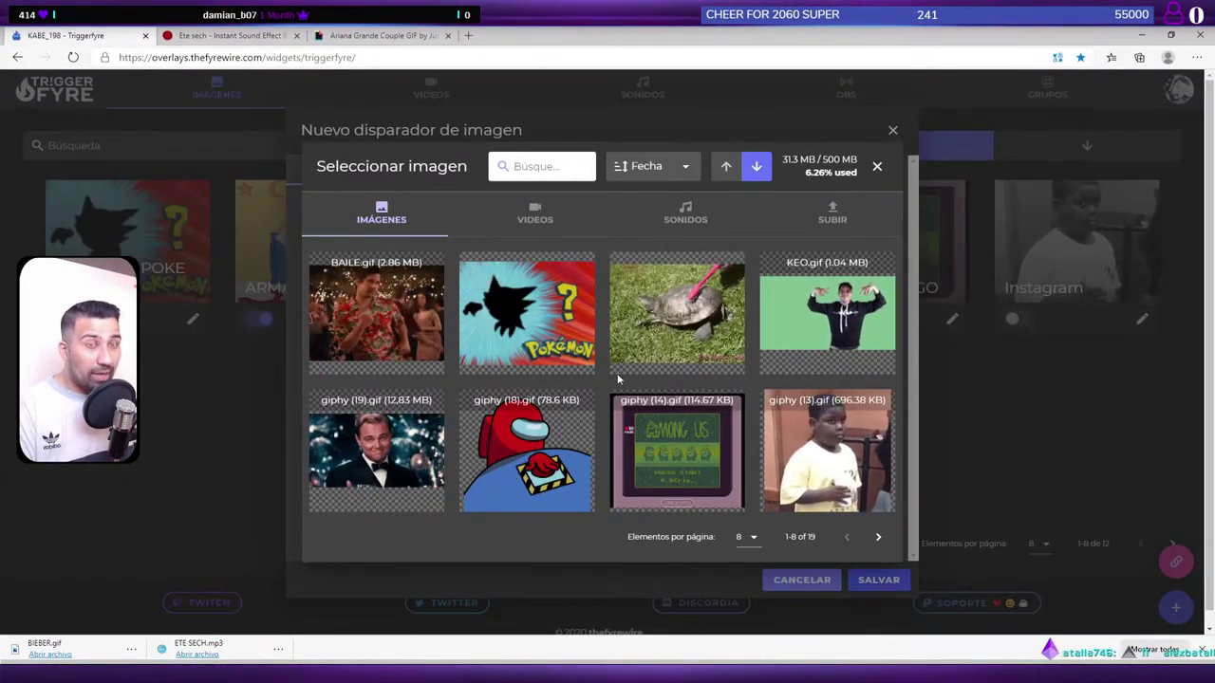
pyautogui.click(832, 213)
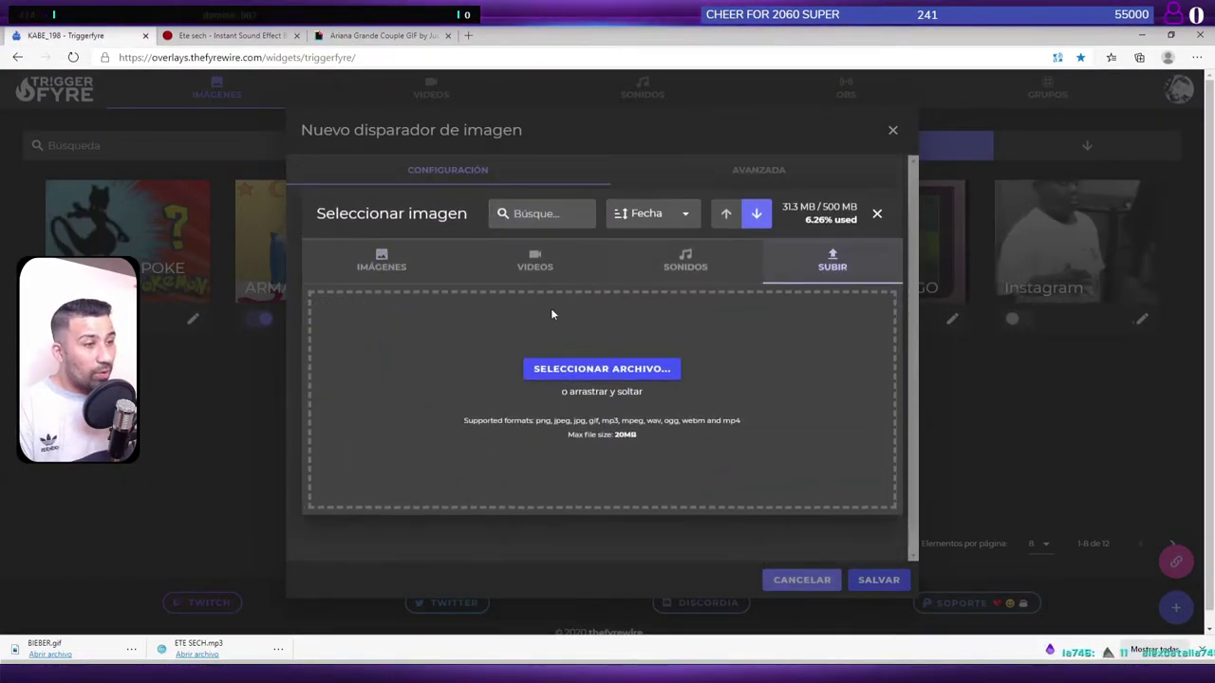
pyautogui.click(602, 368)
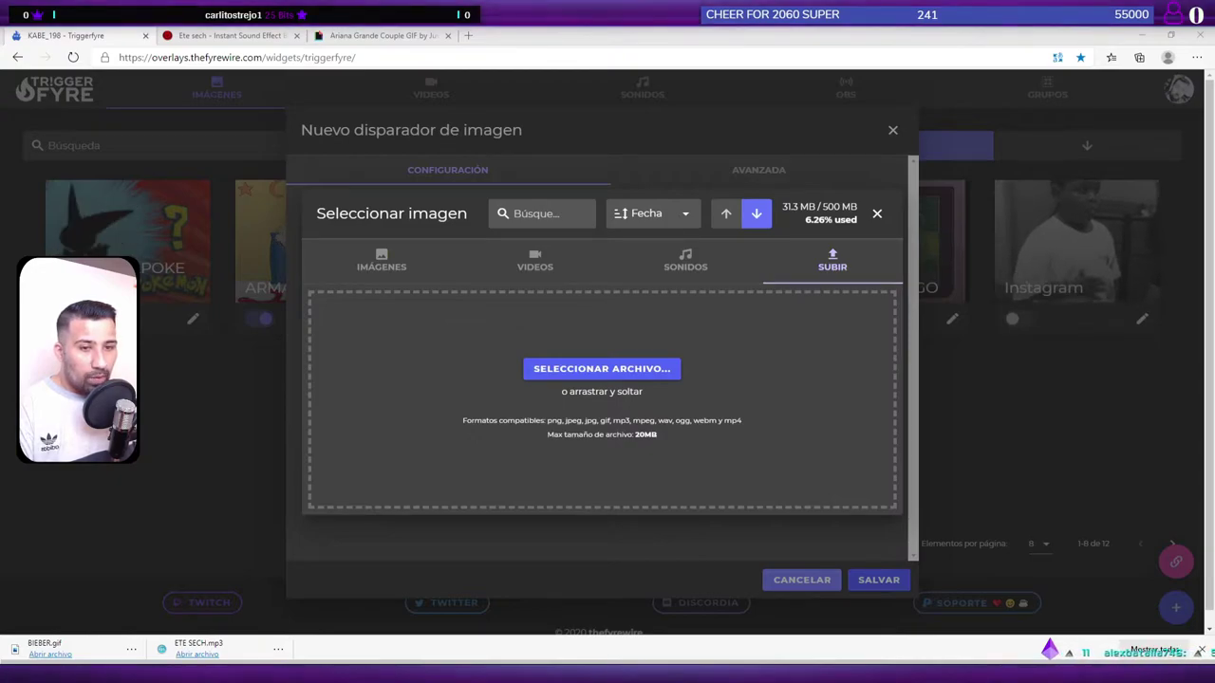
pyautogui.press('Return')
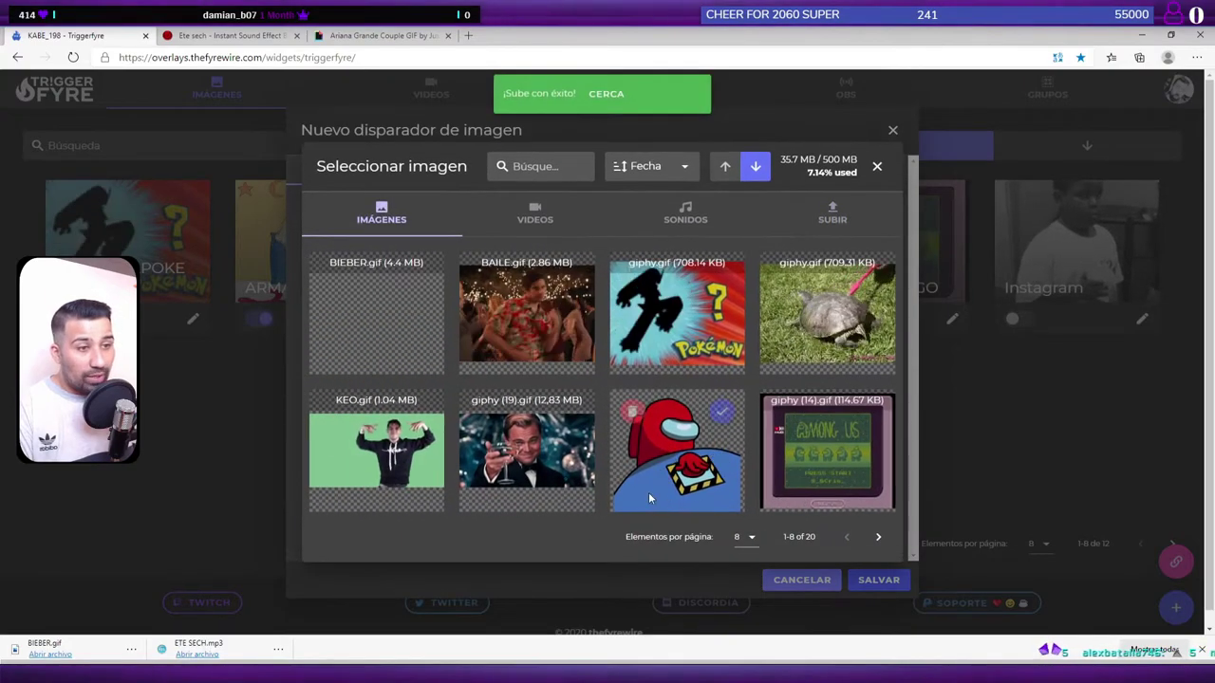
pyautogui.moveTo(420, 368)
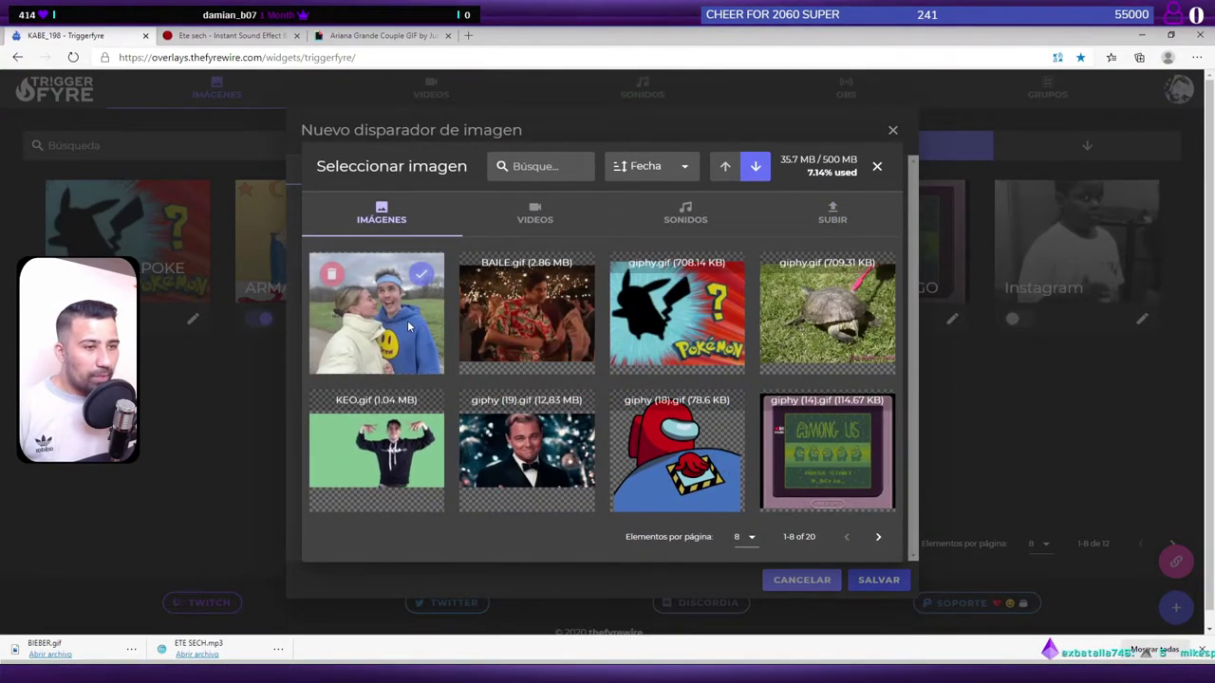
pyautogui.click(420, 276)
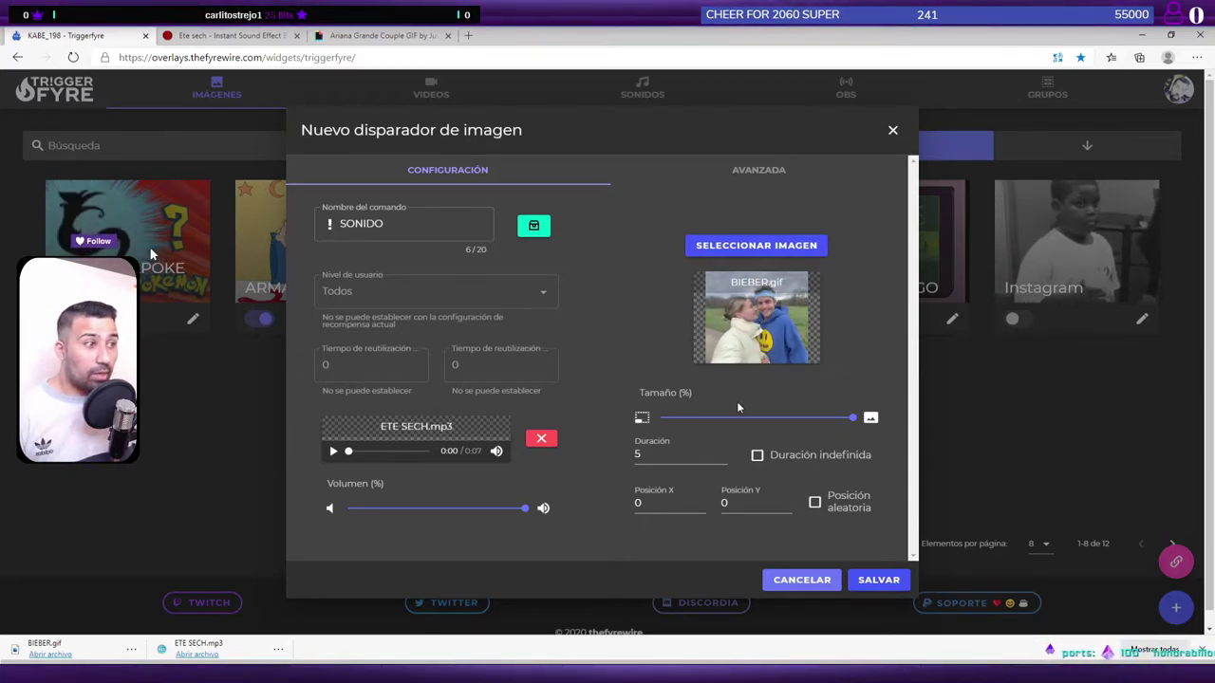
pyautogui.click(865, 580)
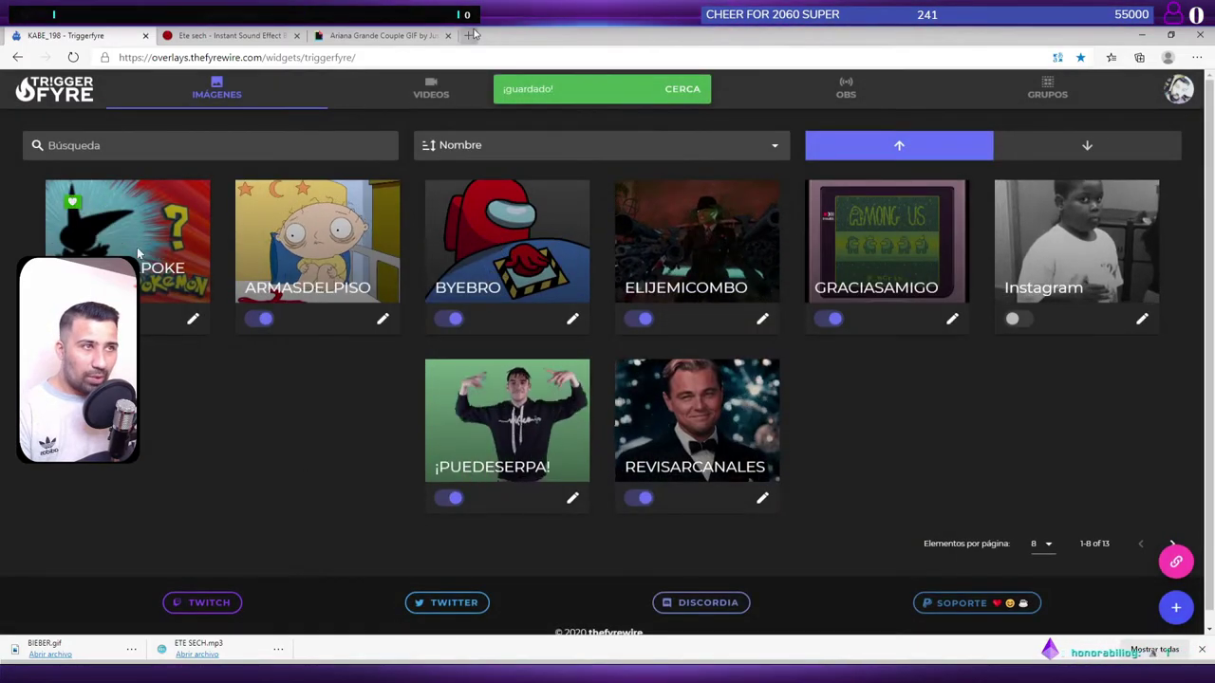
# Step: Open Twitch in a new tab and go to the account's creator dashboard
pyautogui.click(468, 35)
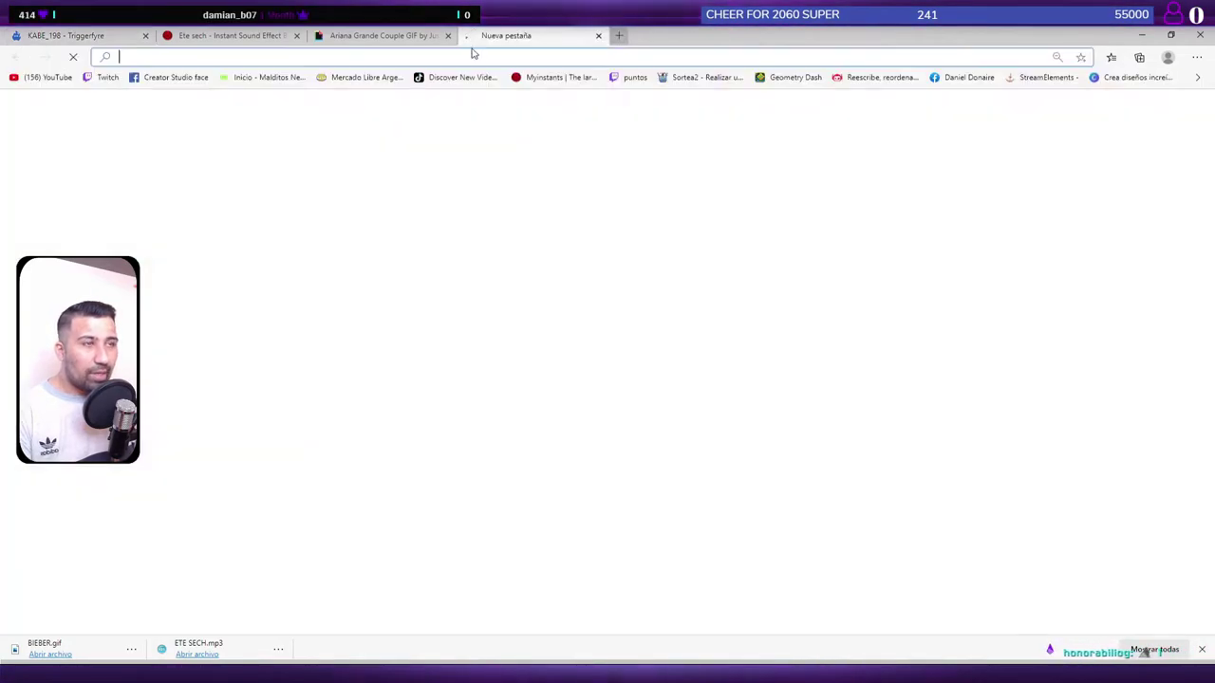
pyautogui.click(364, 181)
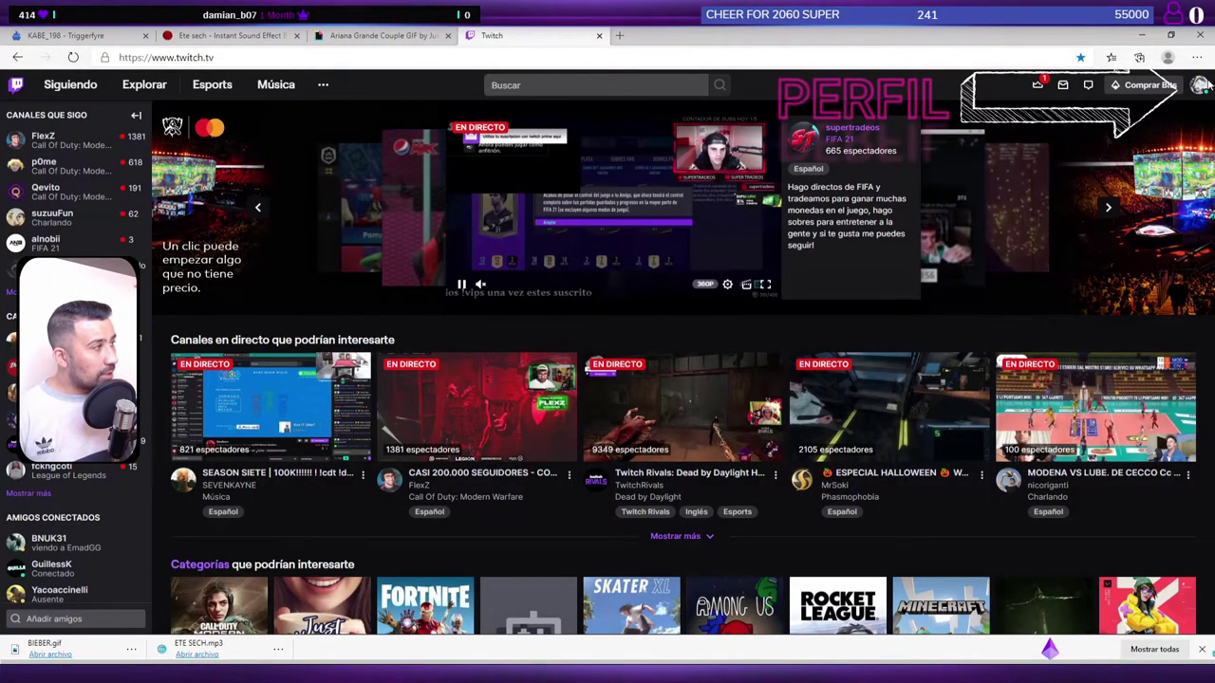
pyautogui.click(1199, 84)
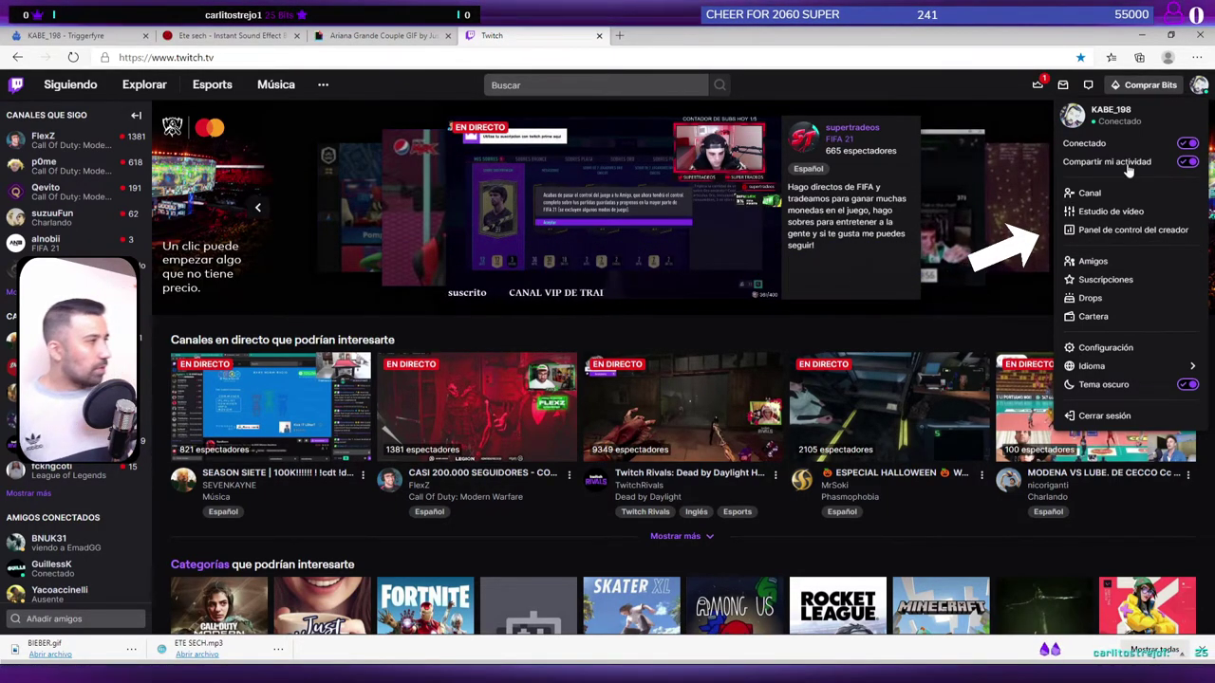
pyautogui.click(1199, 86)
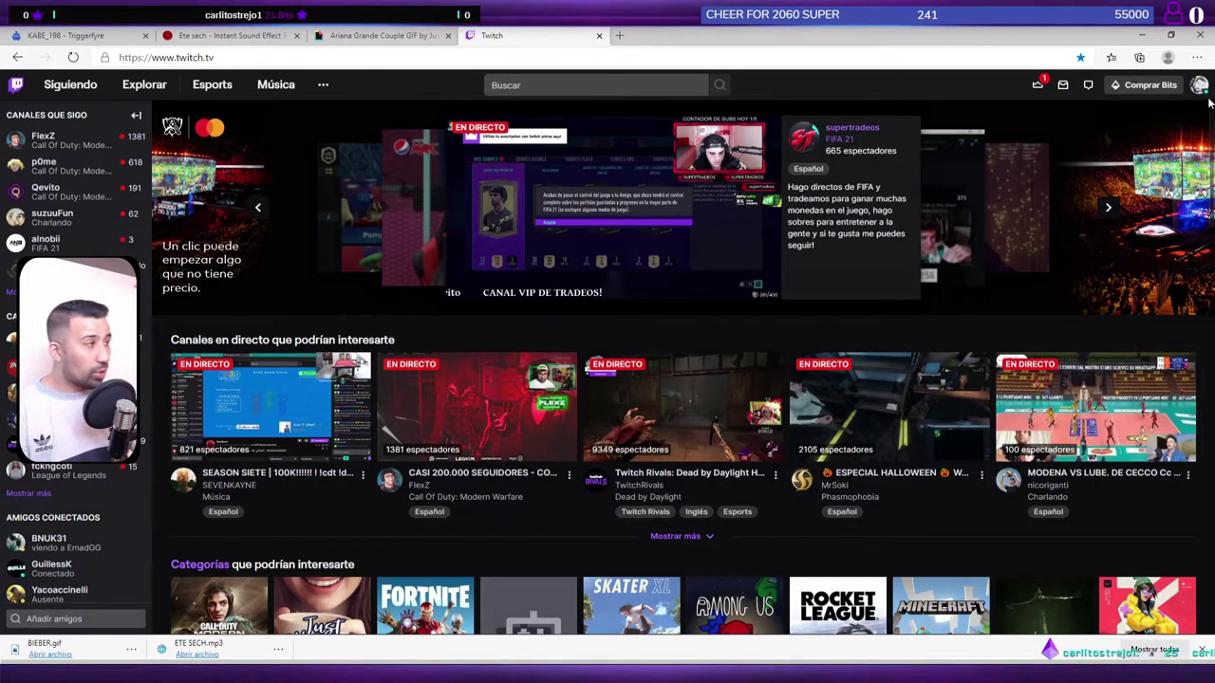
pyautogui.click(1200, 87)
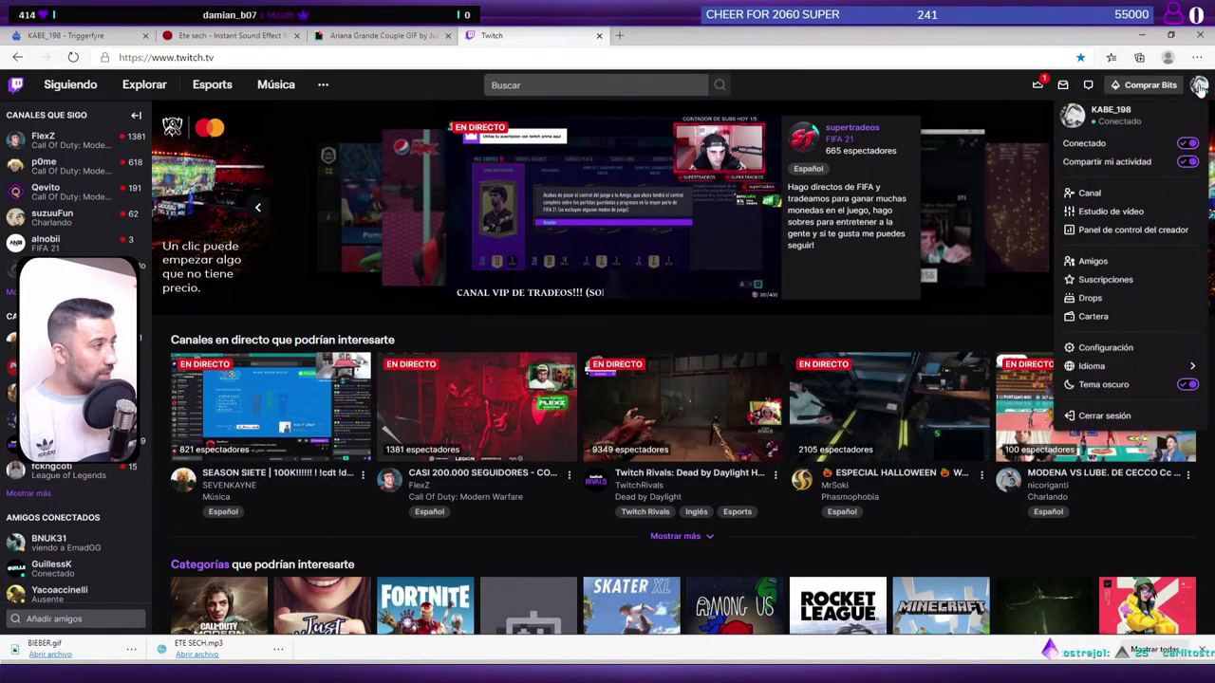
pyautogui.click(1092, 234)
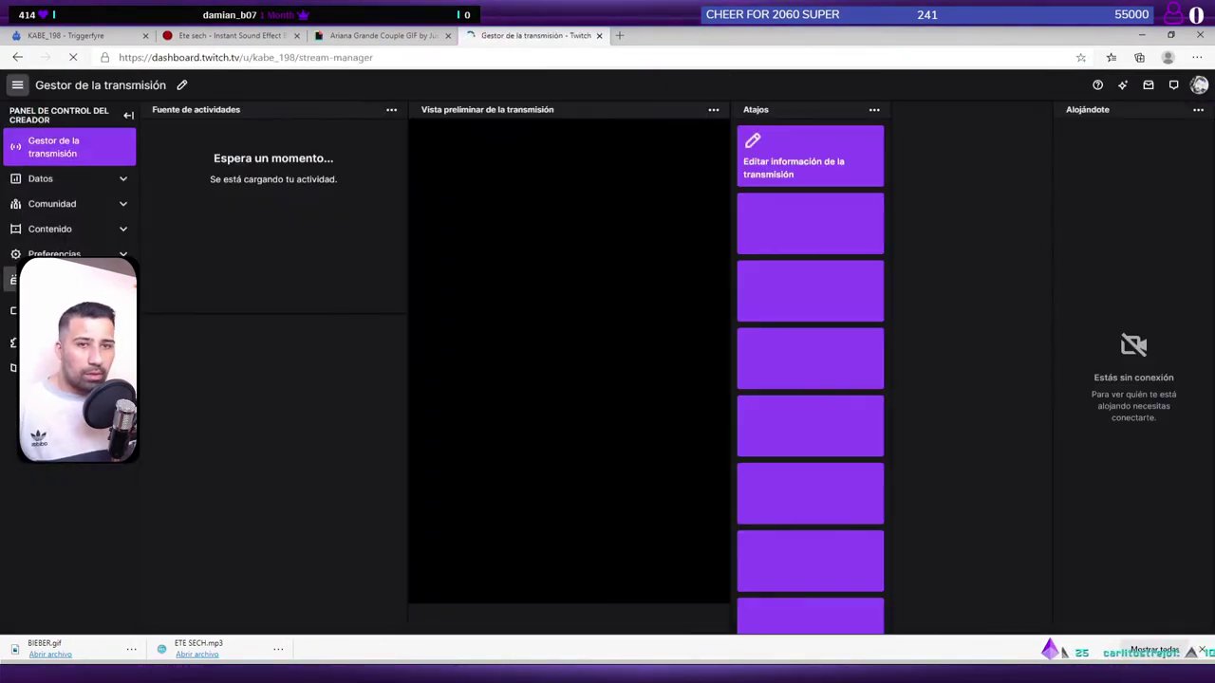
# Step: Open the management of rewards and challenges in the community's channel points settings
pyautogui.click(124, 206)
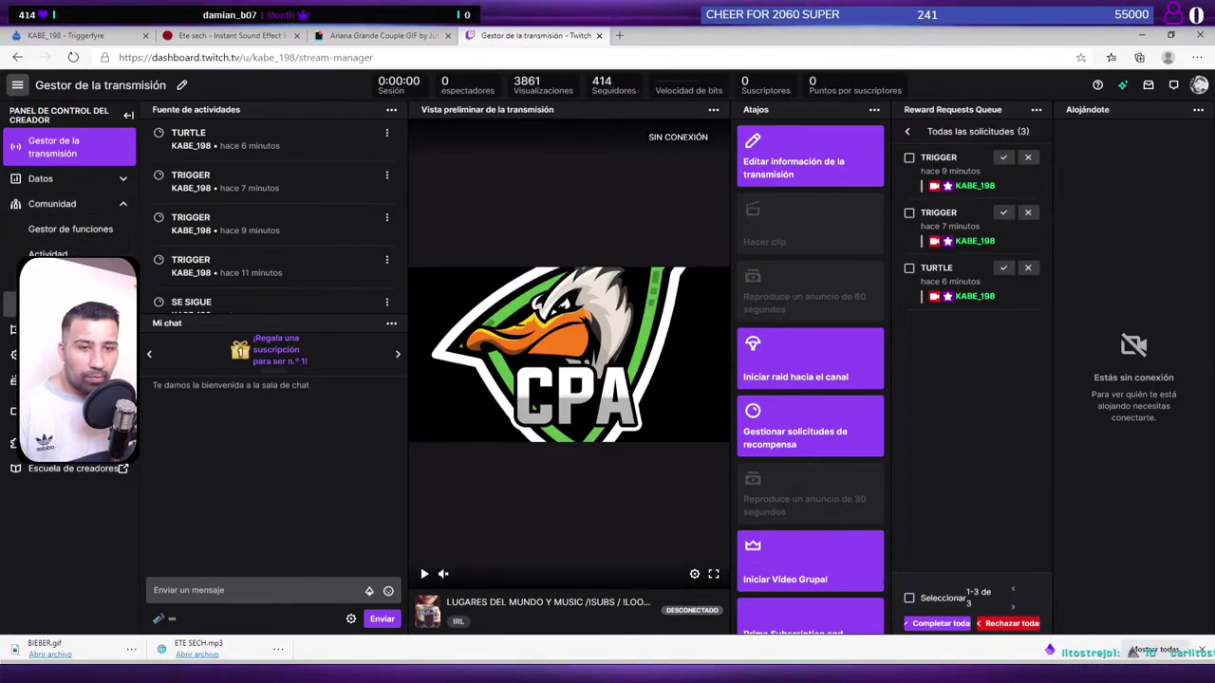
pyautogui.click(57, 303)
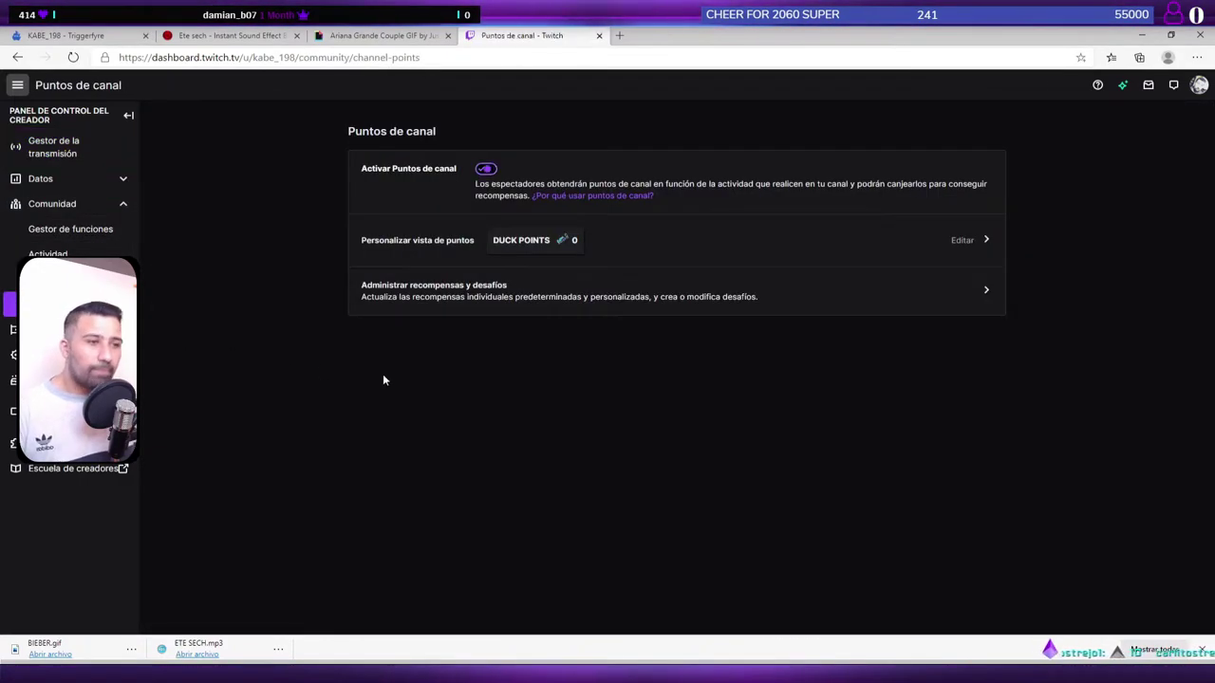
pyautogui.click(424, 296)
pyautogui.scroll(-6, 549, 384)
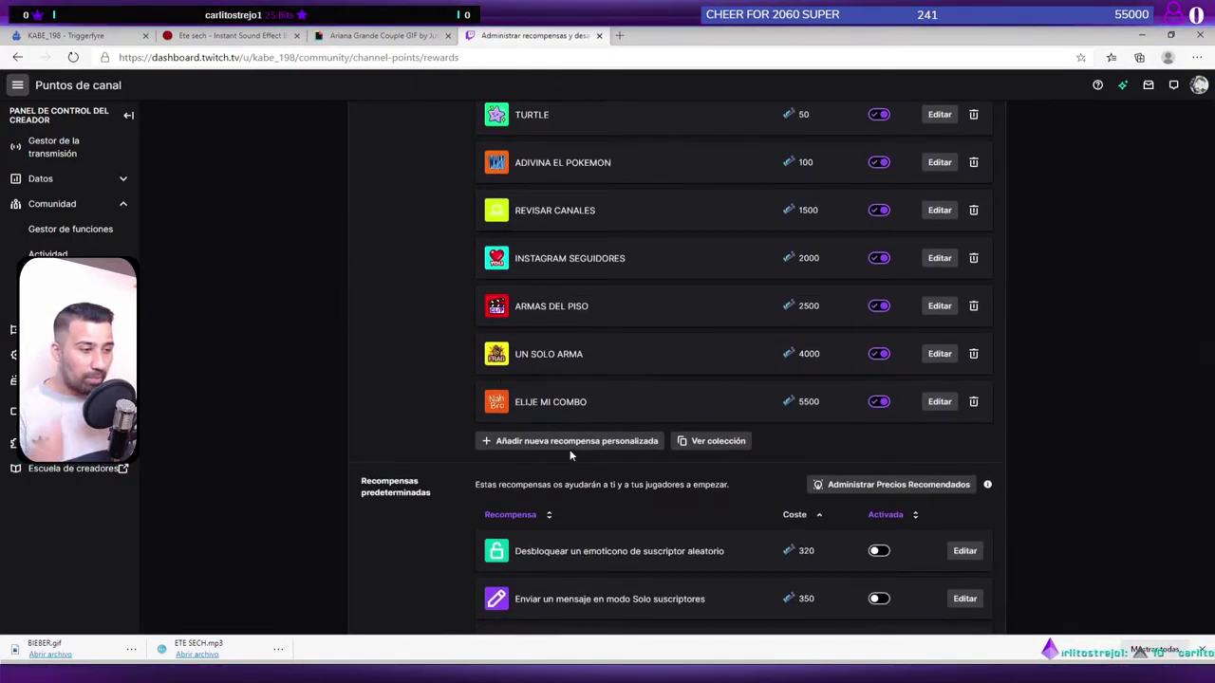
# Step: Start a new custom channel points reward and name it SONIDO
pyautogui.click(484, 446)
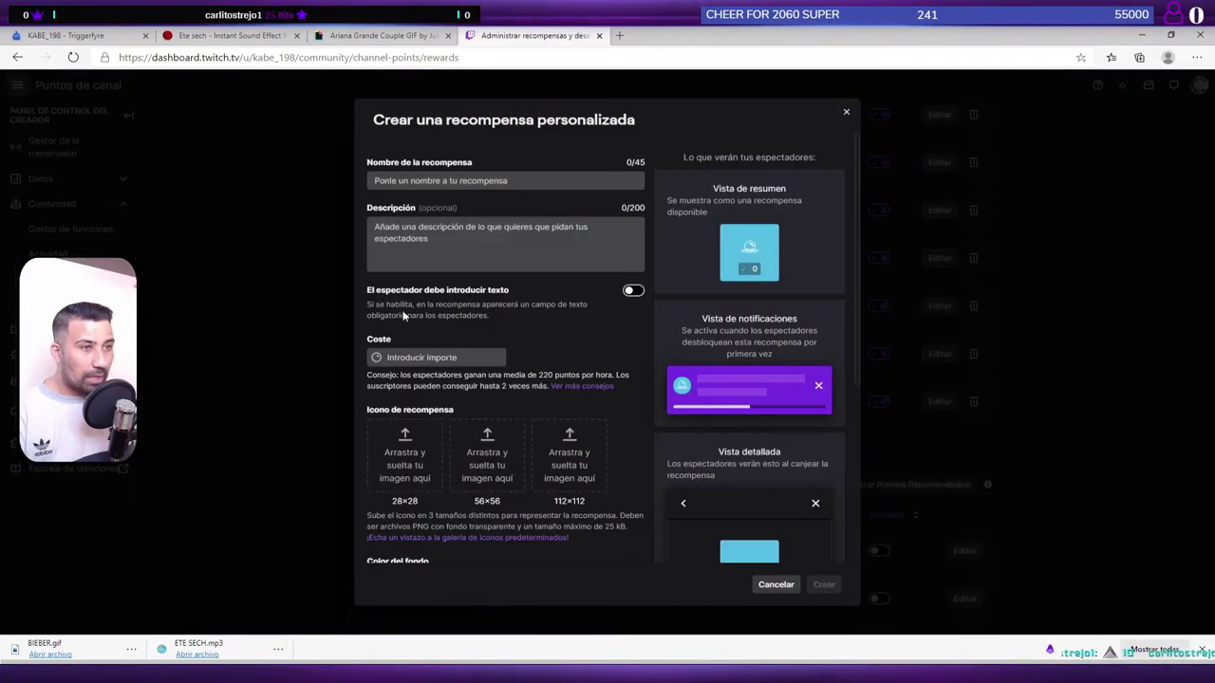
pyautogui.click(404, 180)
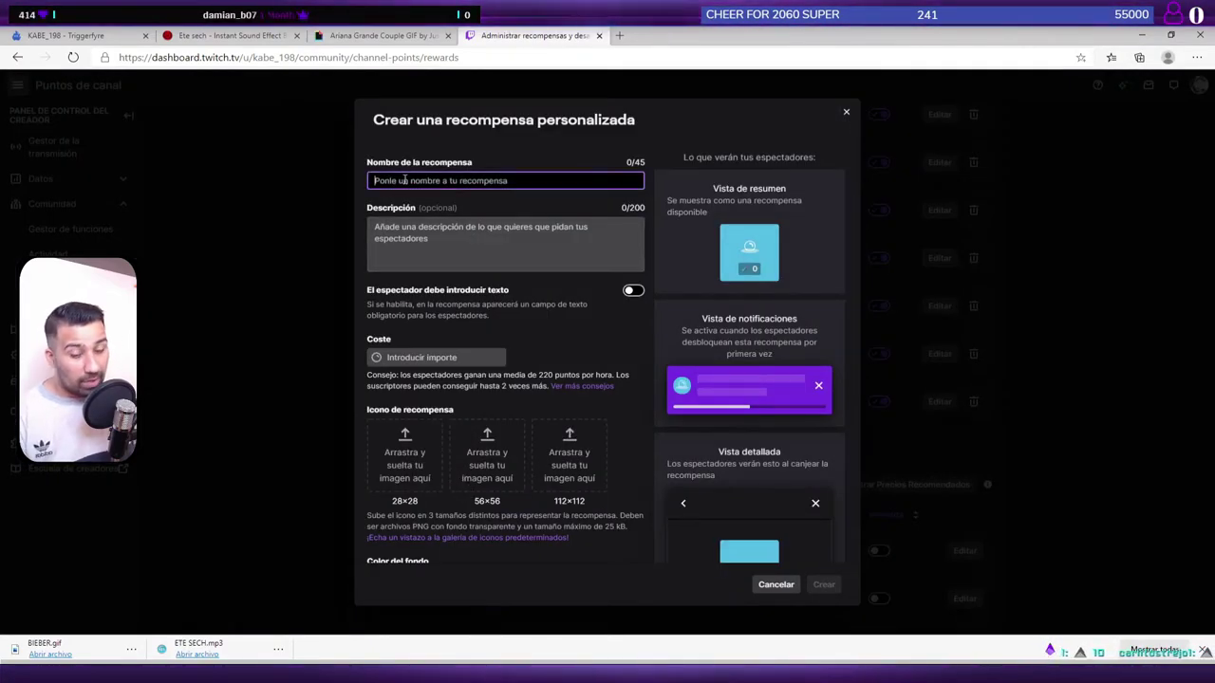
pyautogui.write('SONIDO')
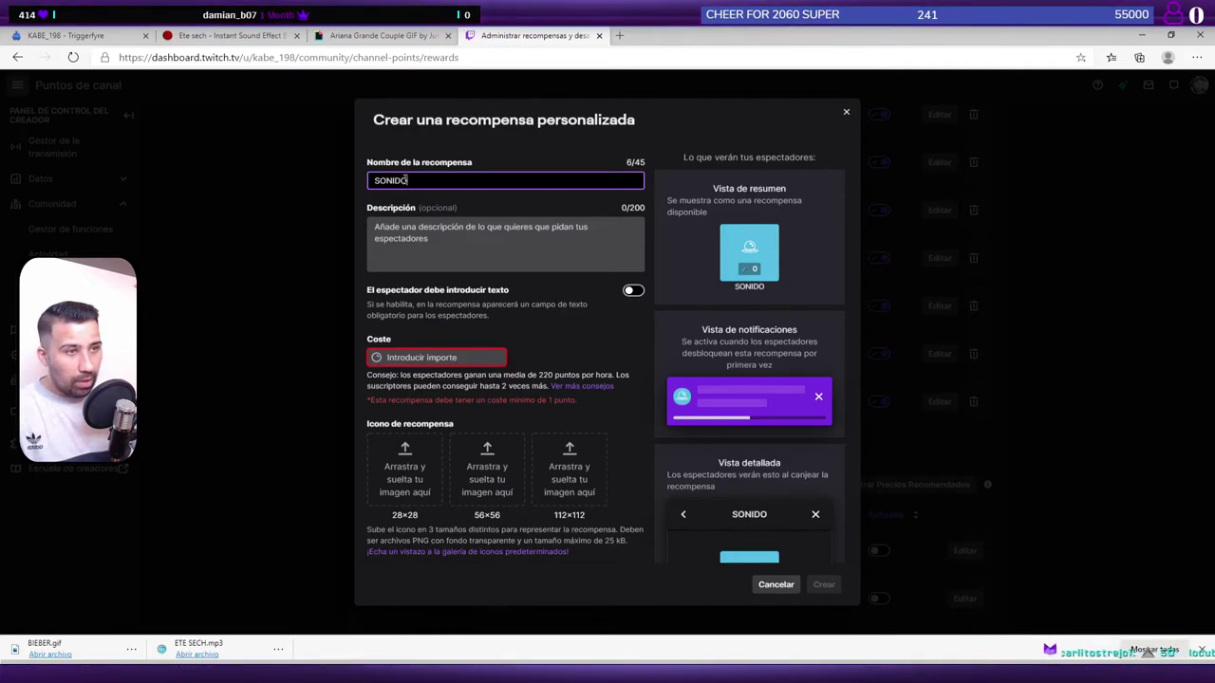
# Step: In Triggerfyre, show more image triggers per page to check the SONIDO trigger's name, and return to the Twitch reward form
pyautogui.click(76, 36)
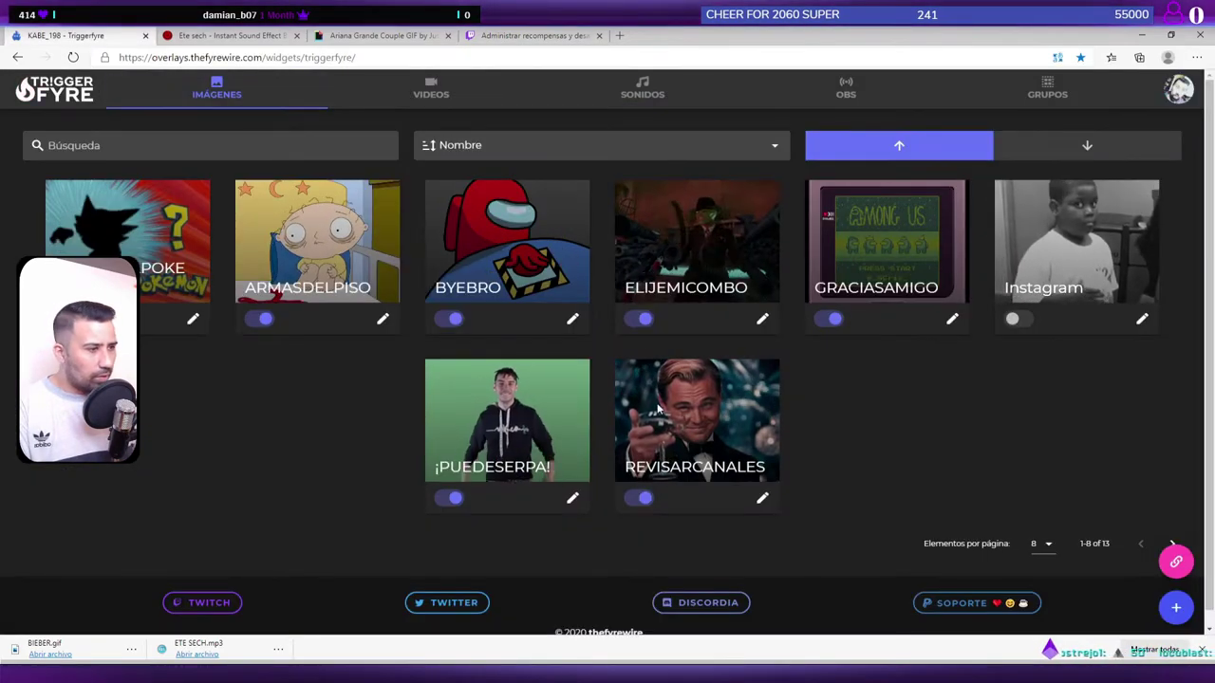
pyautogui.click(1041, 543)
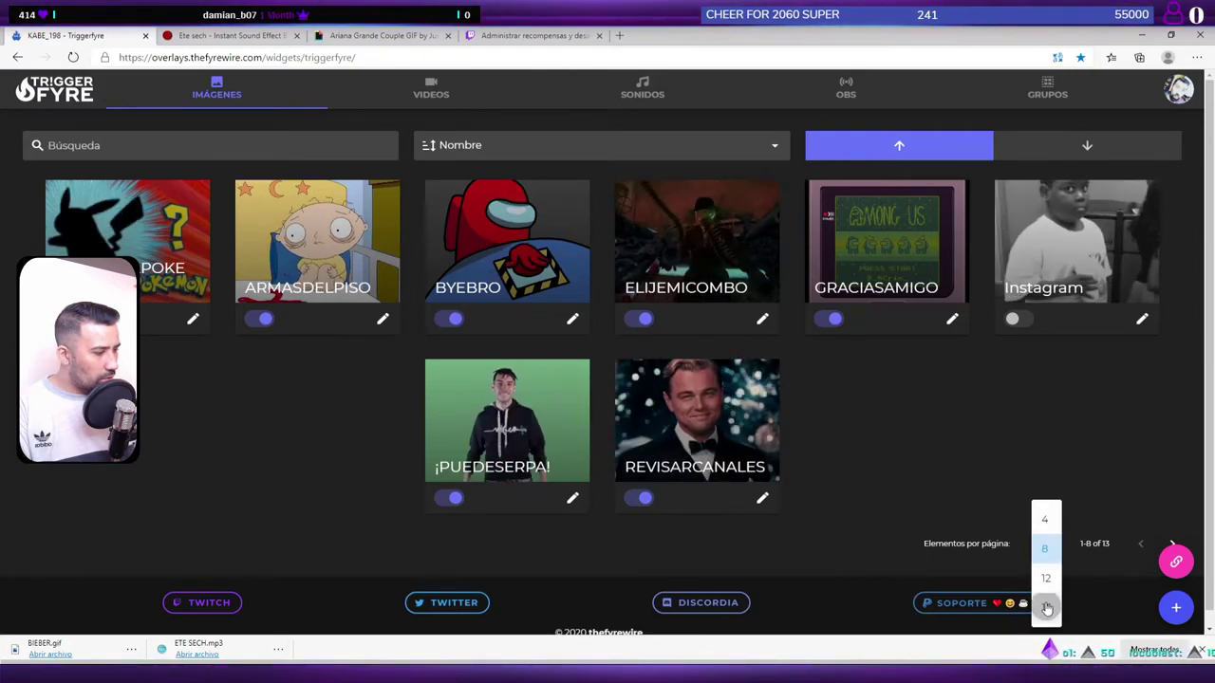
pyautogui.click(1041, 572)
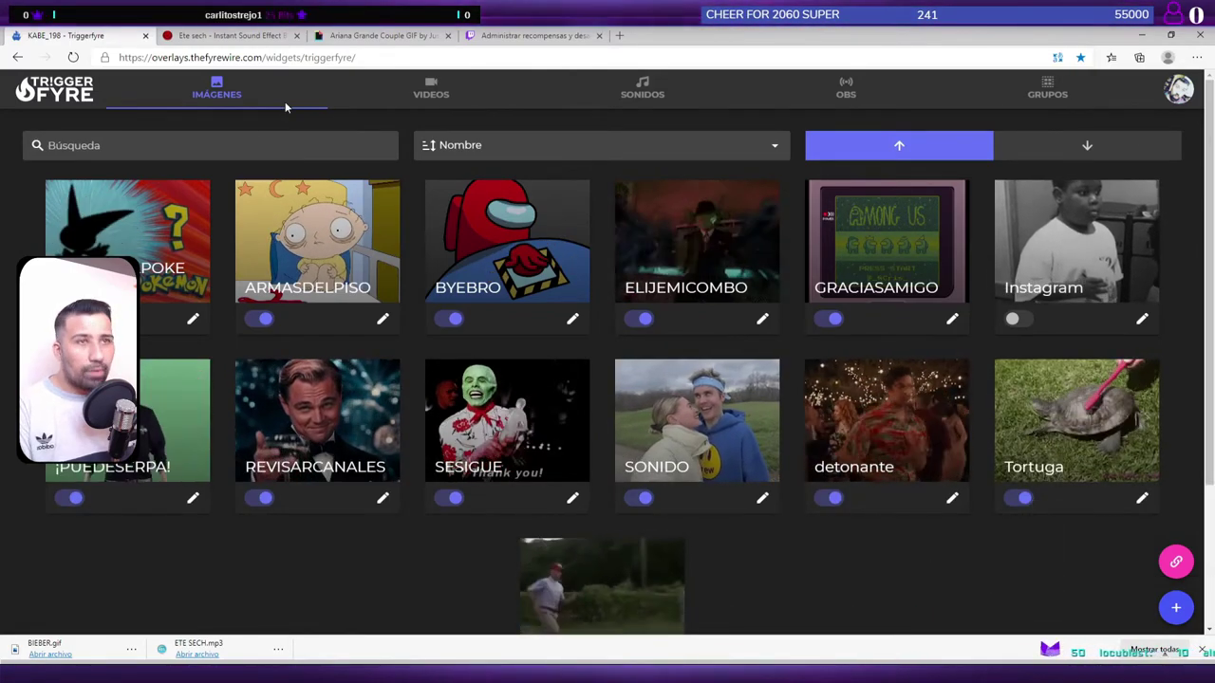
pyautogui.click(503, 40)
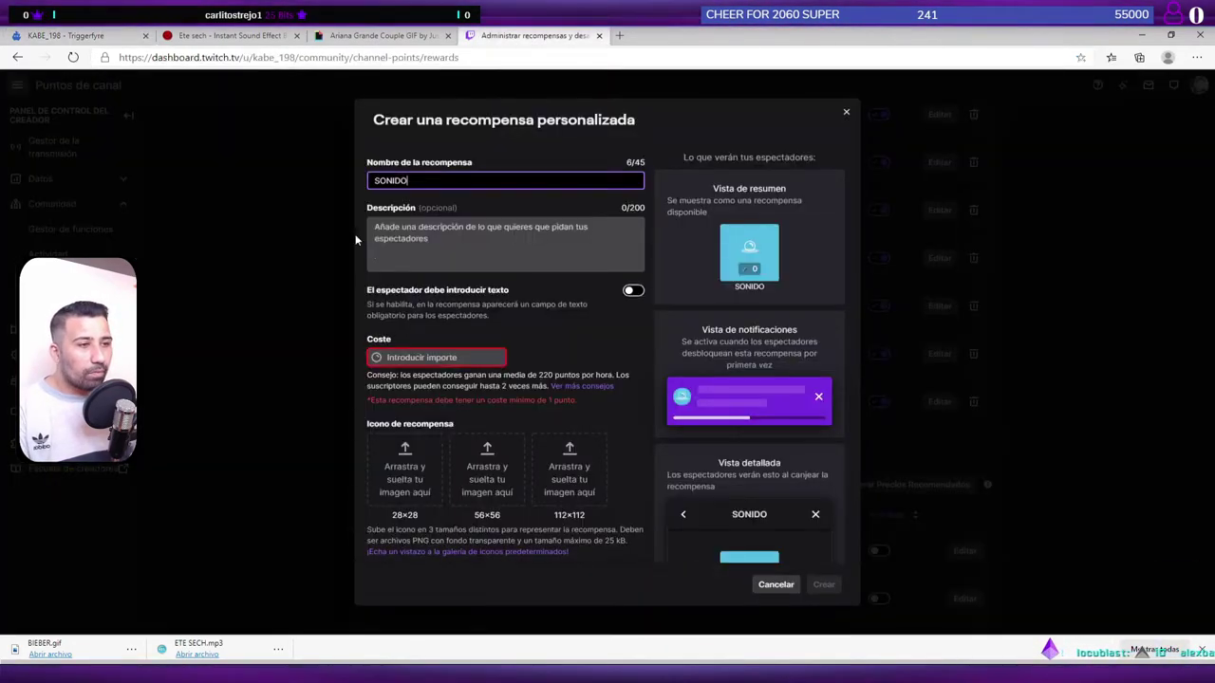
# Step: Give the SONIDO reward the description BIEBER and a cost of 20 points
pyautogui.click(429, 238)
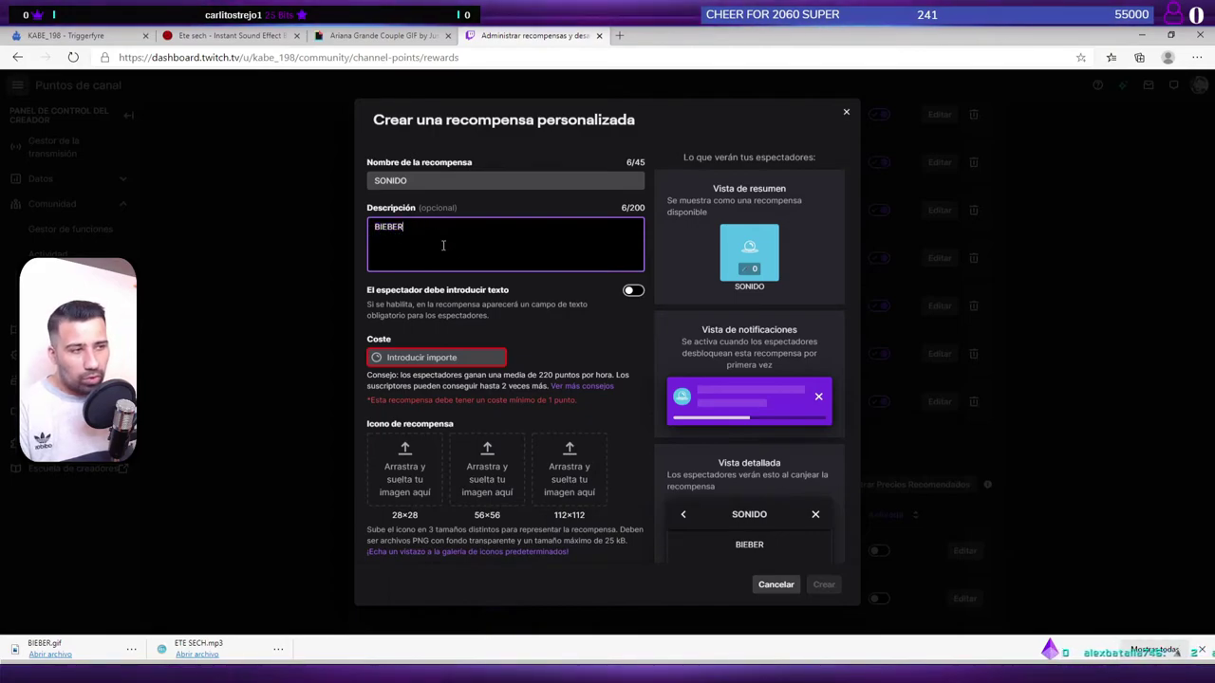
pyautogui.click(459, 358)
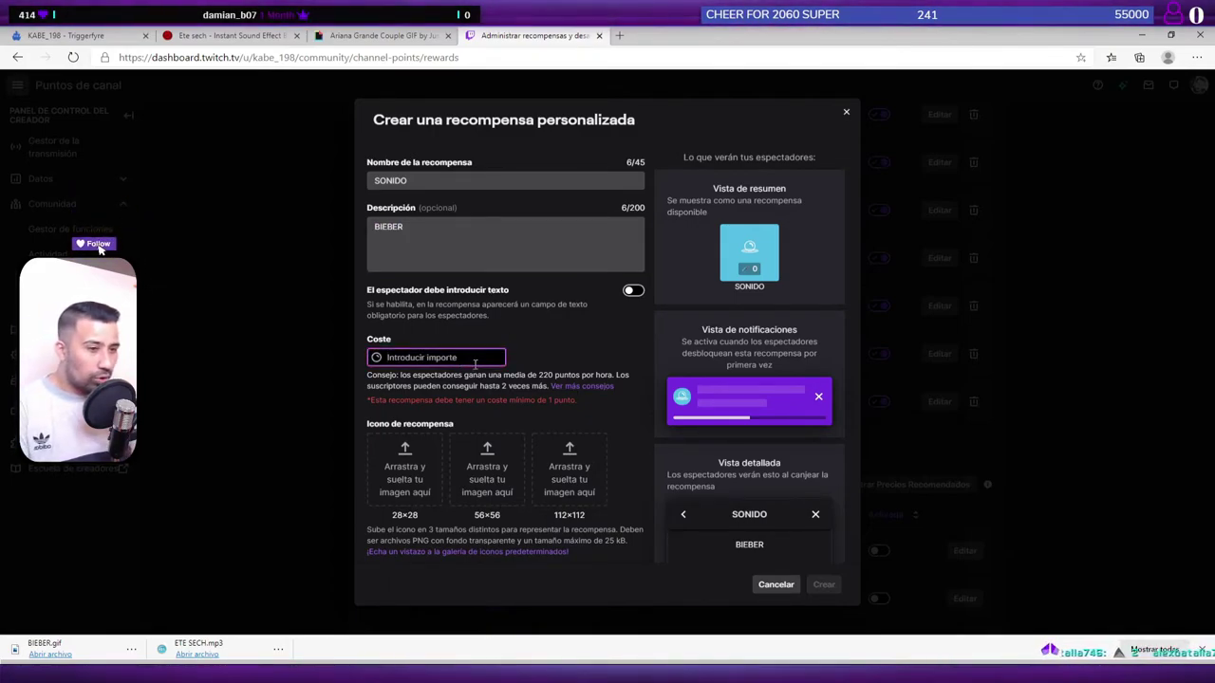
pyautogui.write('20')
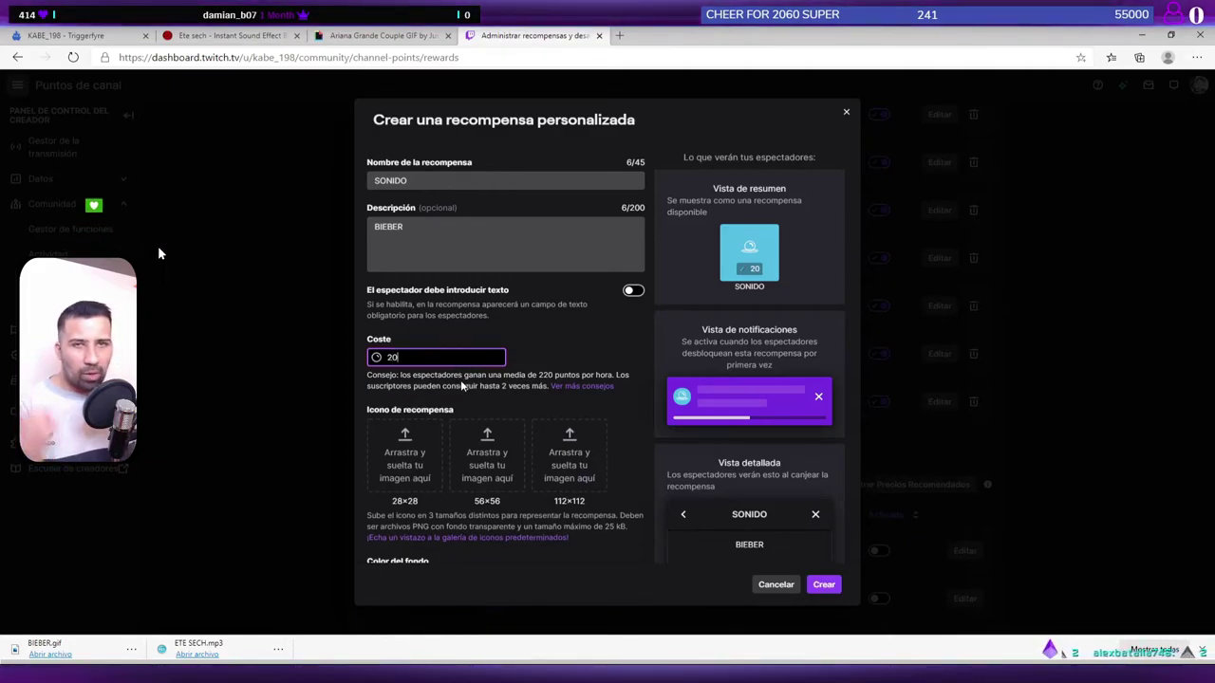
# Step: Look over the reward's icon, background color, request queue, and cooldown and limit options
pyautogui.scroll(-1, 509, 439)
pyautogui.scroll(1, 509, 434)
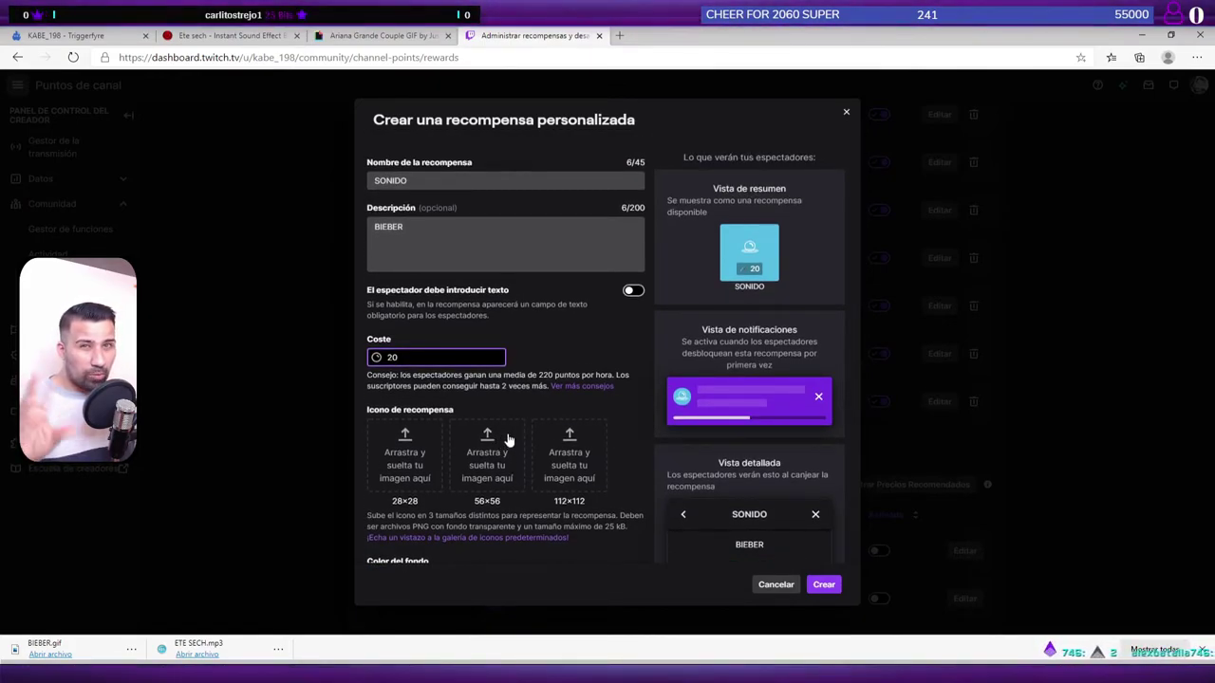
pyautogui.scroll(-4, 686, 460)
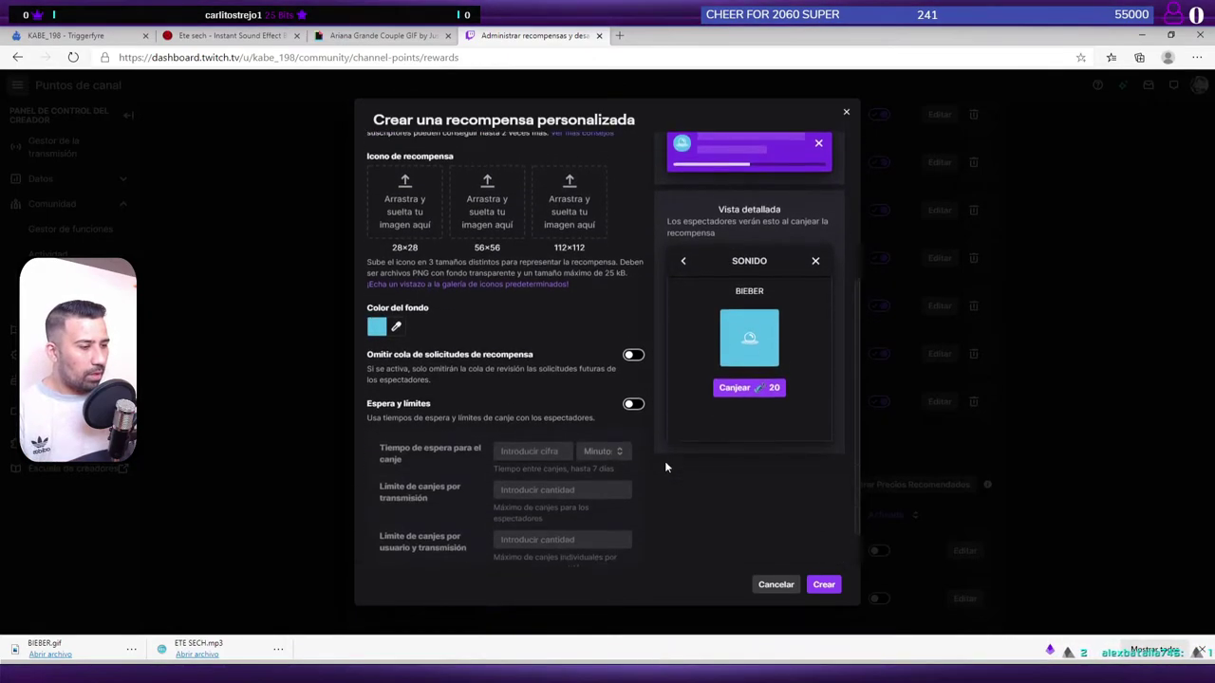
pyautogui.scroll(4, 665, 465)
pyautogui.scroll(-2, 562, 444)
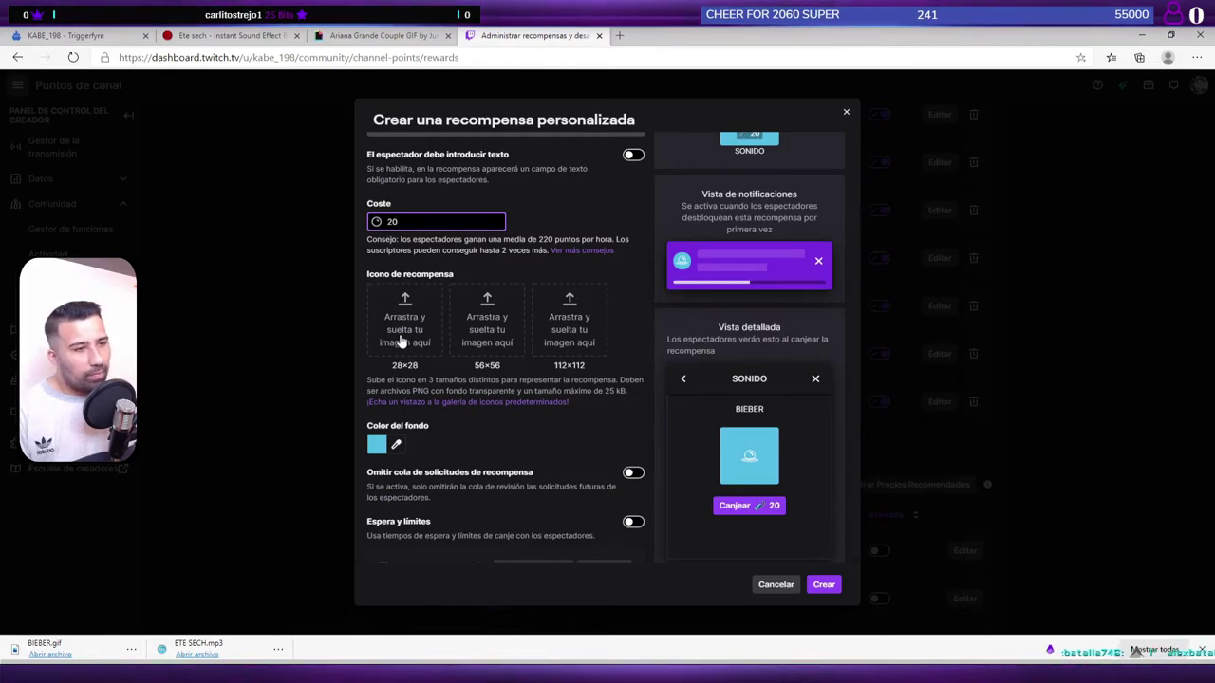
pyautogui.scroll(-1, 441, 405)
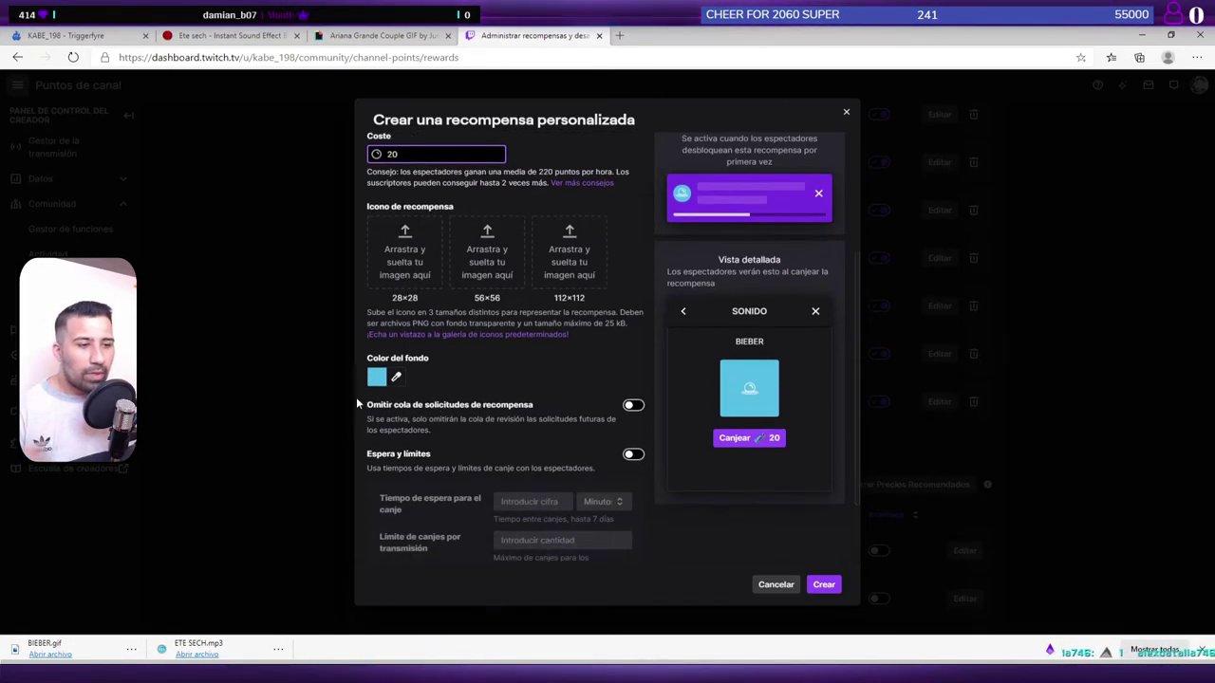
# Step: Change the SONIDO reward's background color to magenta and create the reward
pyautogui.click(394, 381)
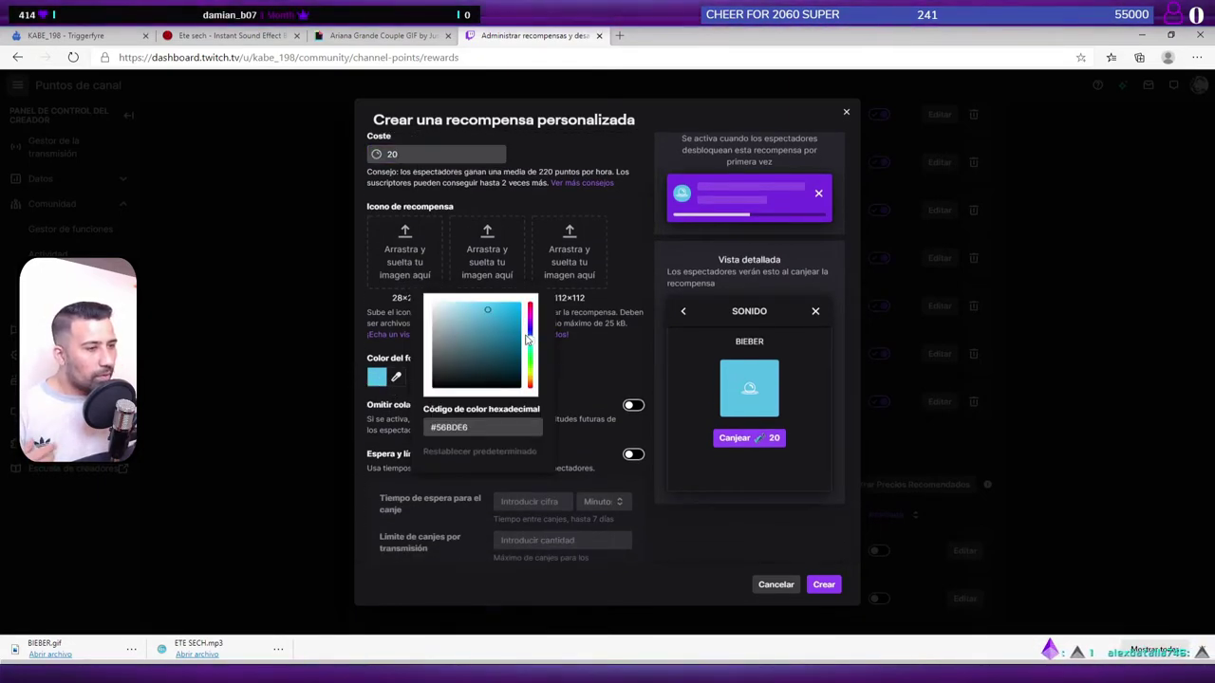
pyautogui.moveTo(529, 344); pyautogui.dragTo(529, 311)
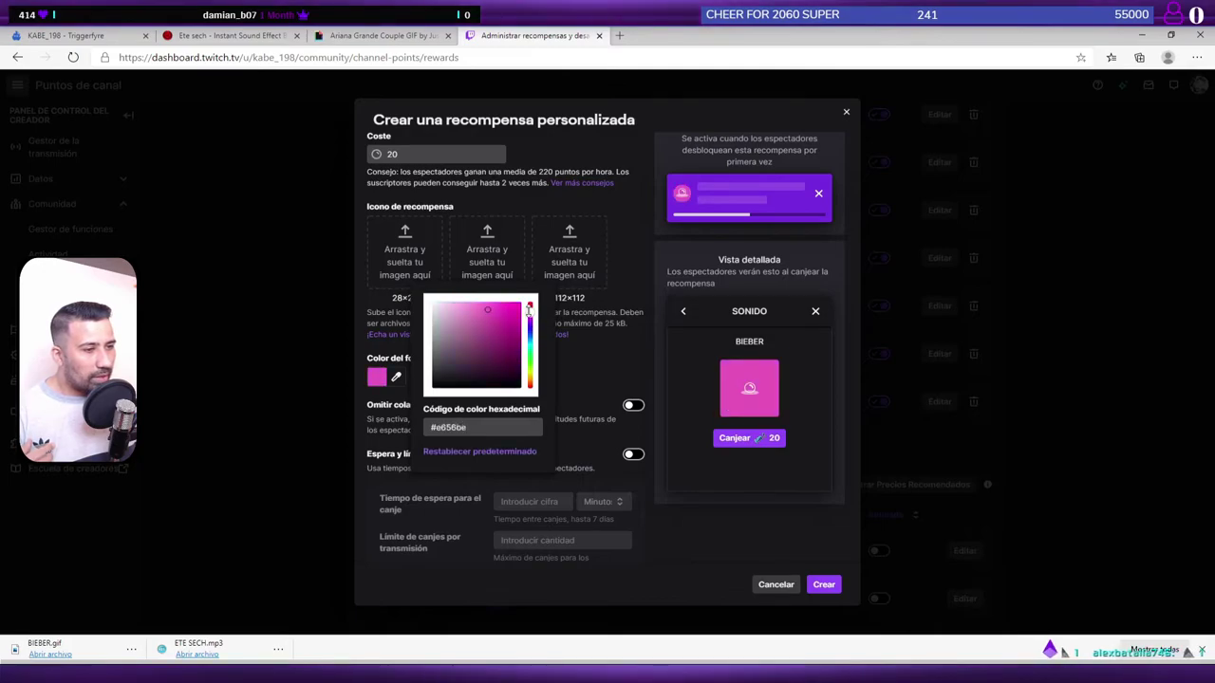
pyautogui.click(581, 355)
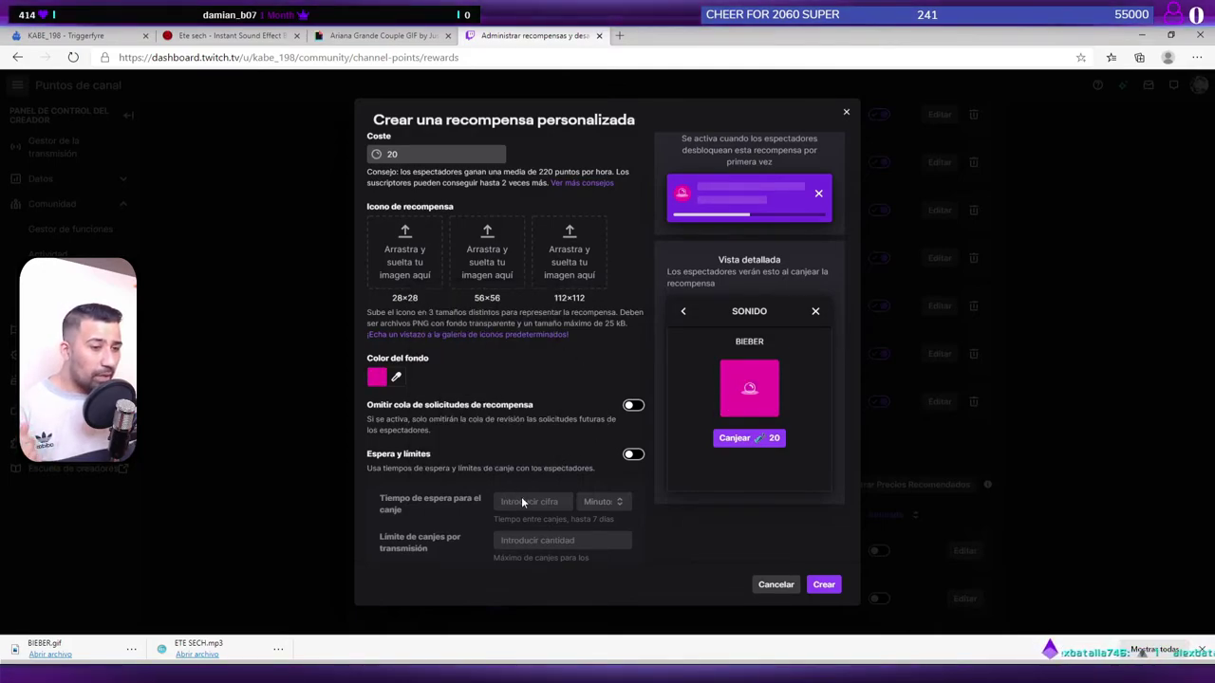
pyautogui.scroll(-1, 522, 496)
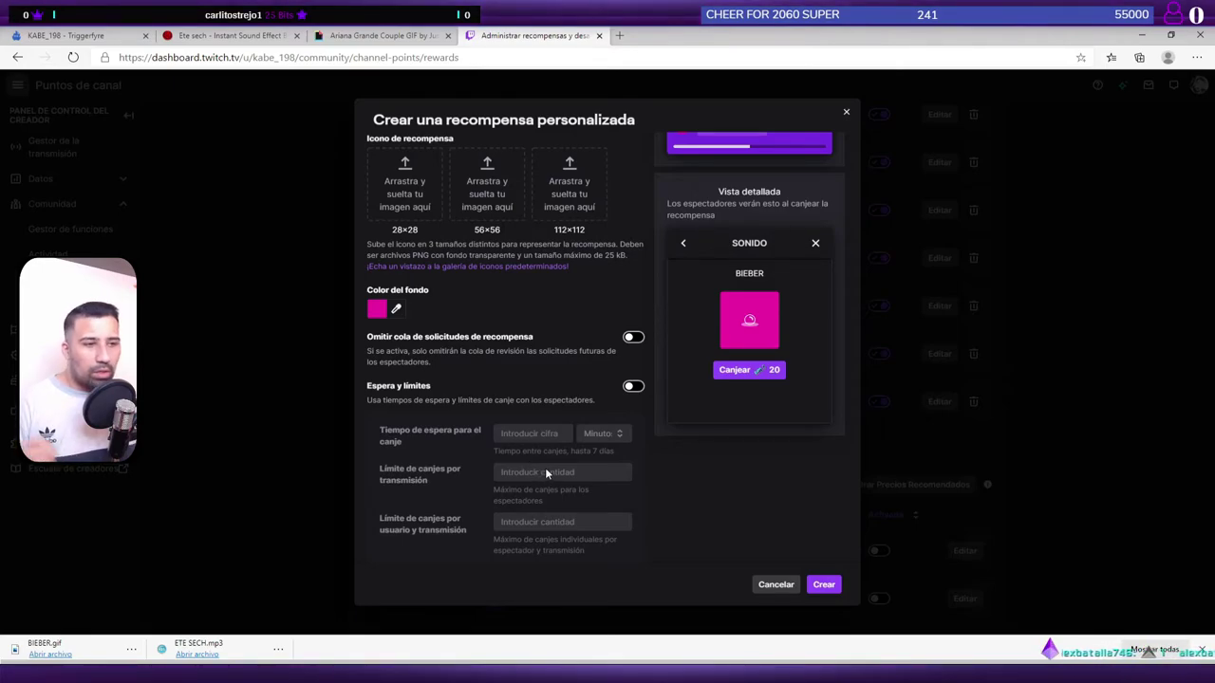
pyautogui.click(824, 585)
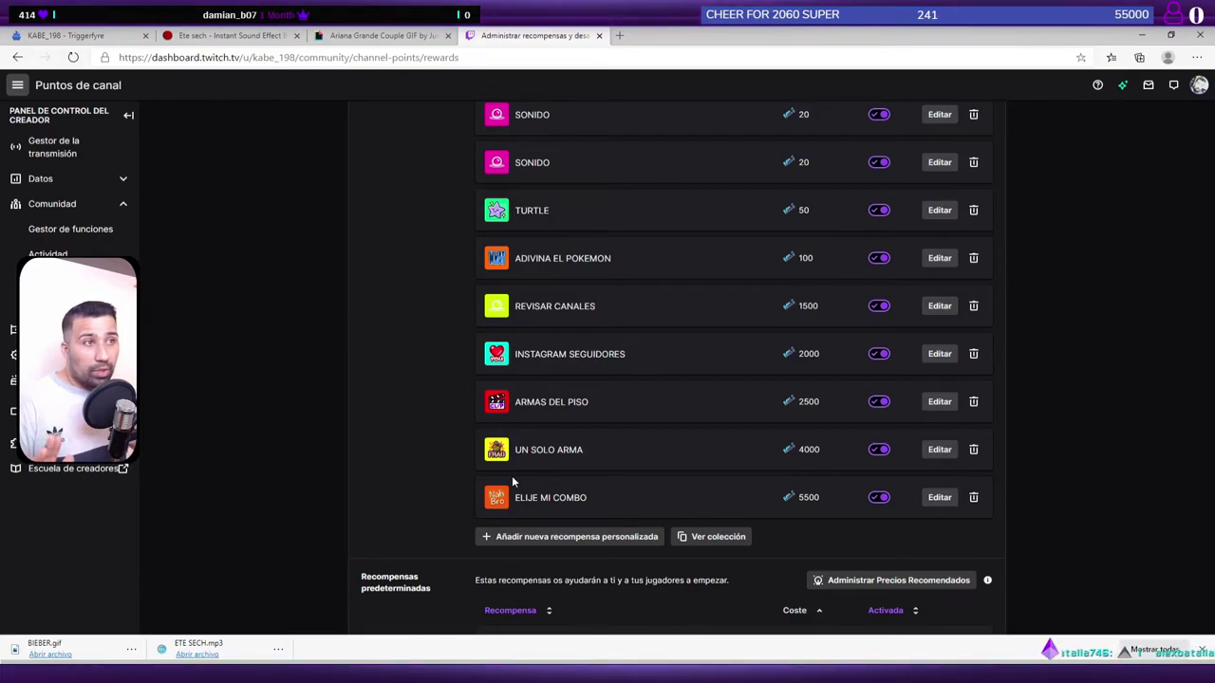
# Step: Return to Triggerfyre and copy the overlay link for use as a browser source
pyautogui.click(54, 38)
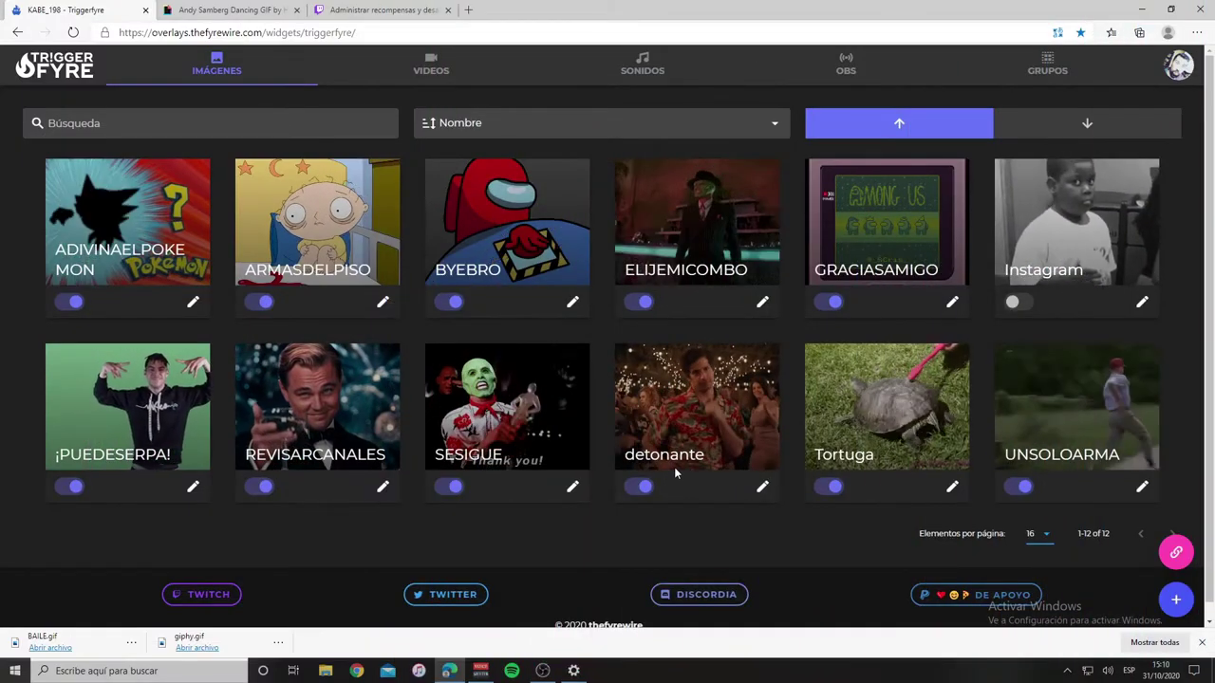
pyautogui.click(1176, 553)
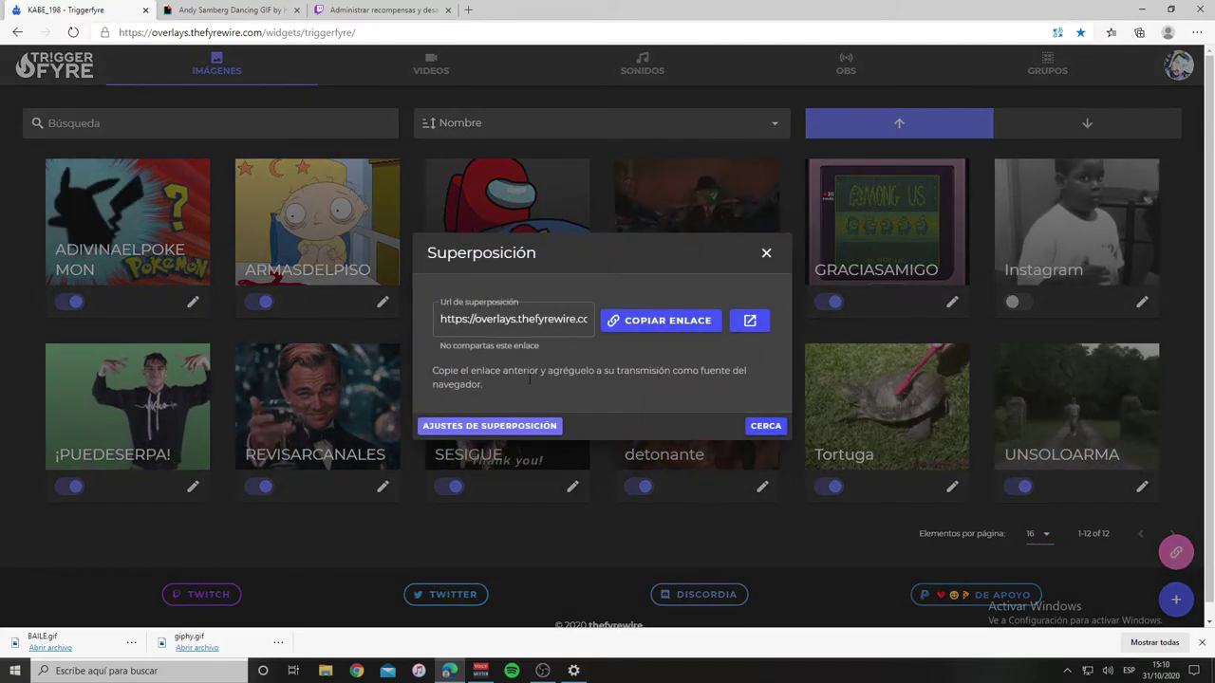
pyautogui.click(663, 321)
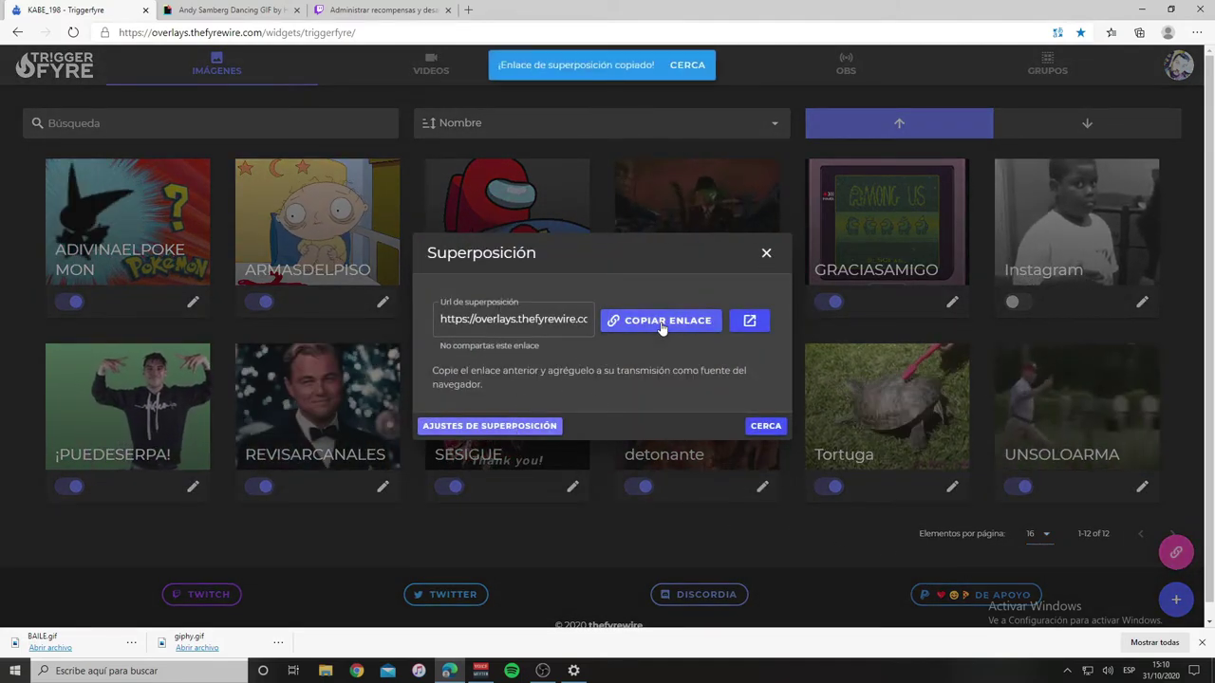
# Step: Switch to OBS and add a new browser source named APLICACION TRIGGER to the captura pantalla scene
pyautogui.click(547, 671)
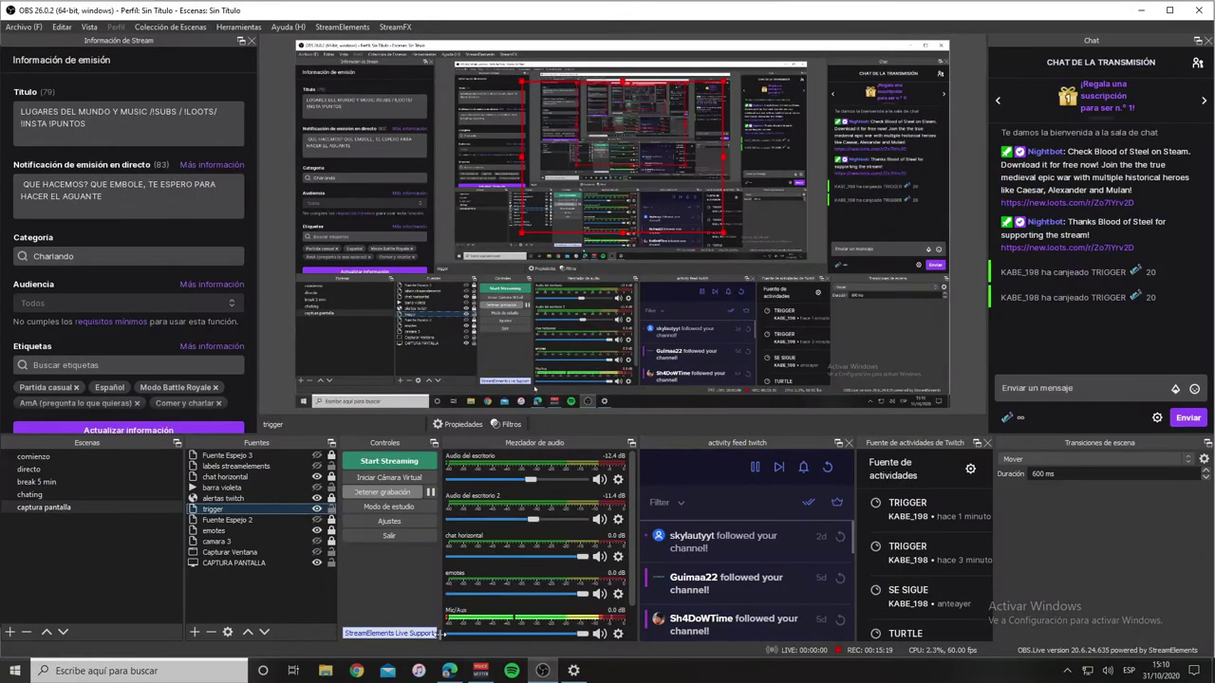
pyautogui.click(195, 633)
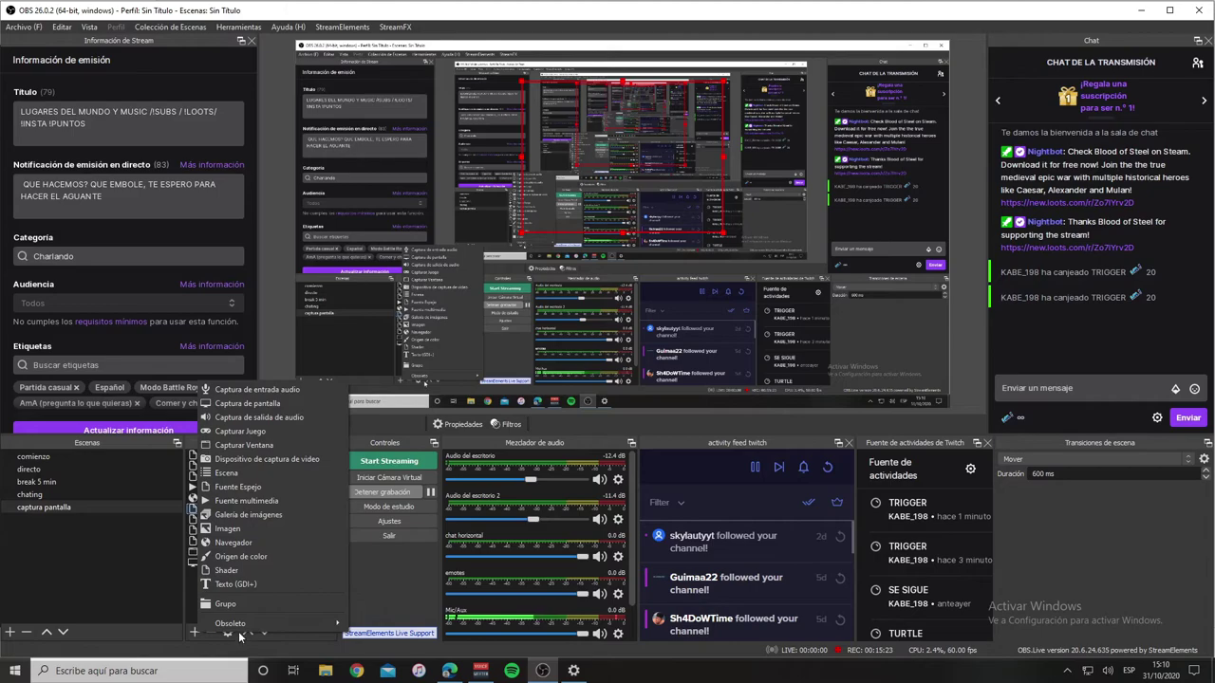
pyautogui.click(234, 543)
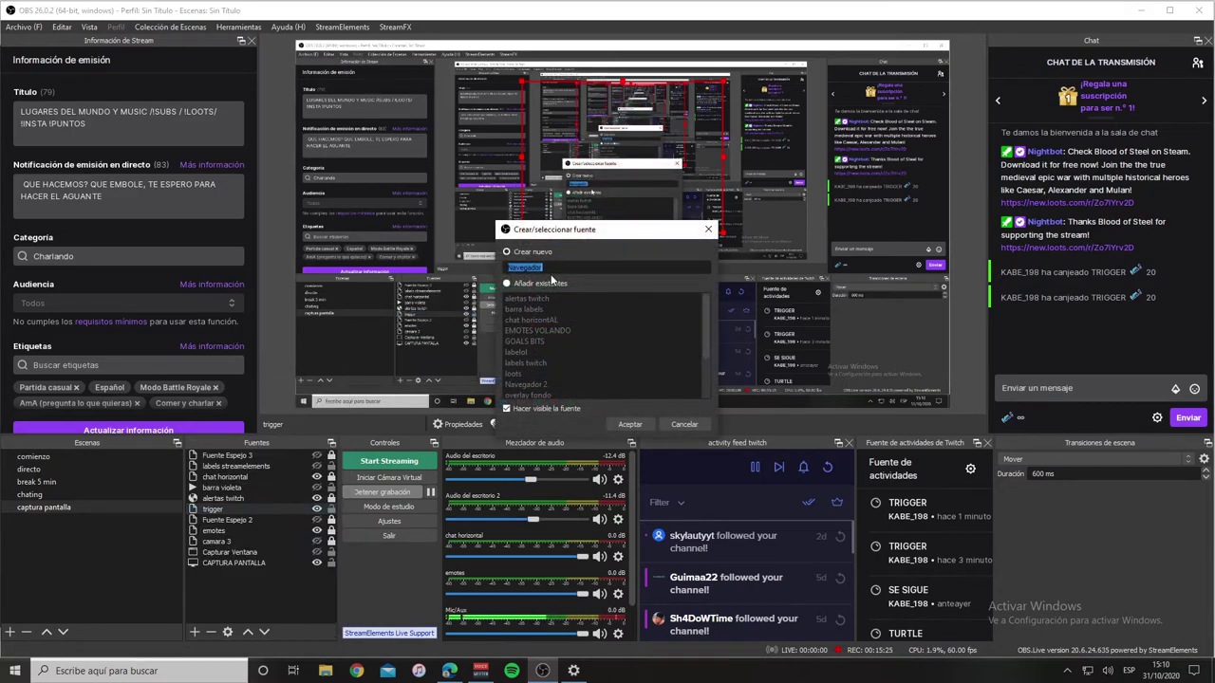
pyautogui.write('TRIGGER')
pyautogui.click(634, 426)
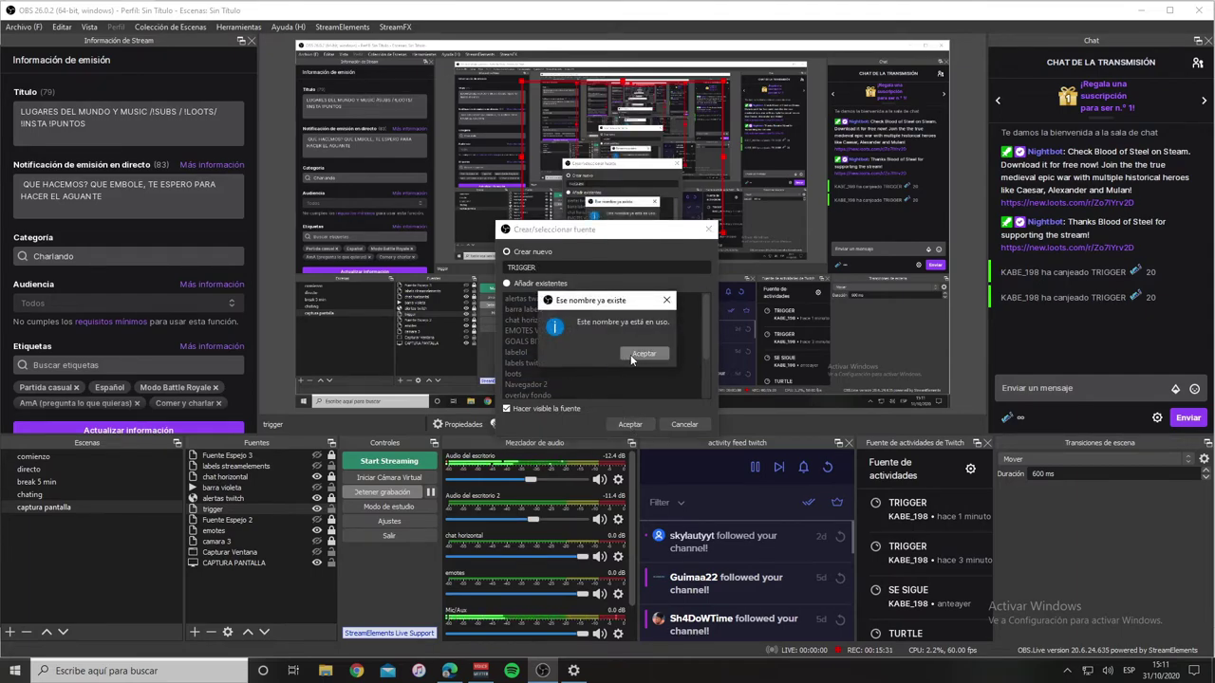
pyautogui.click(665, 302)
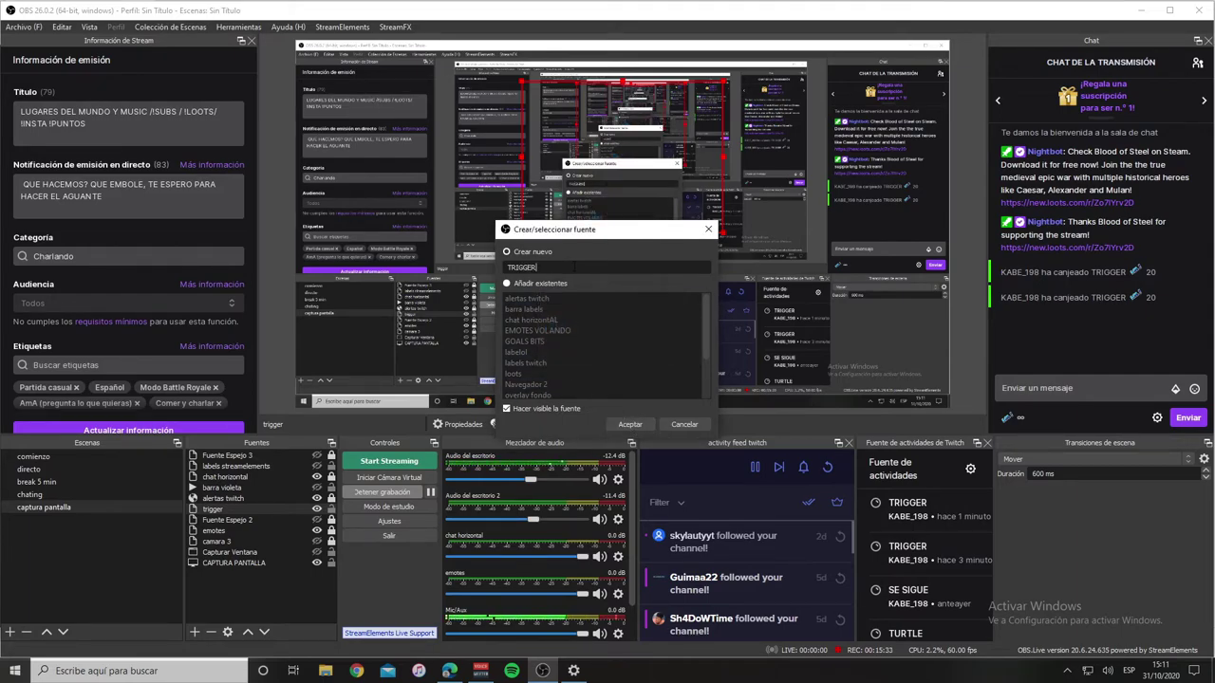
pyautogui.moveTo(537, 267); pyautogui.dragTo(507, 267)
pyautogui.write('APLICACION')
pyautogui.click(630, 424)
# Step: Replace the browser source's default URL with the copied private Triggerfyre overlay link and accept the properties
pyautogui.moveTo(577, 379); pyautogui.dragTo(492, 381)
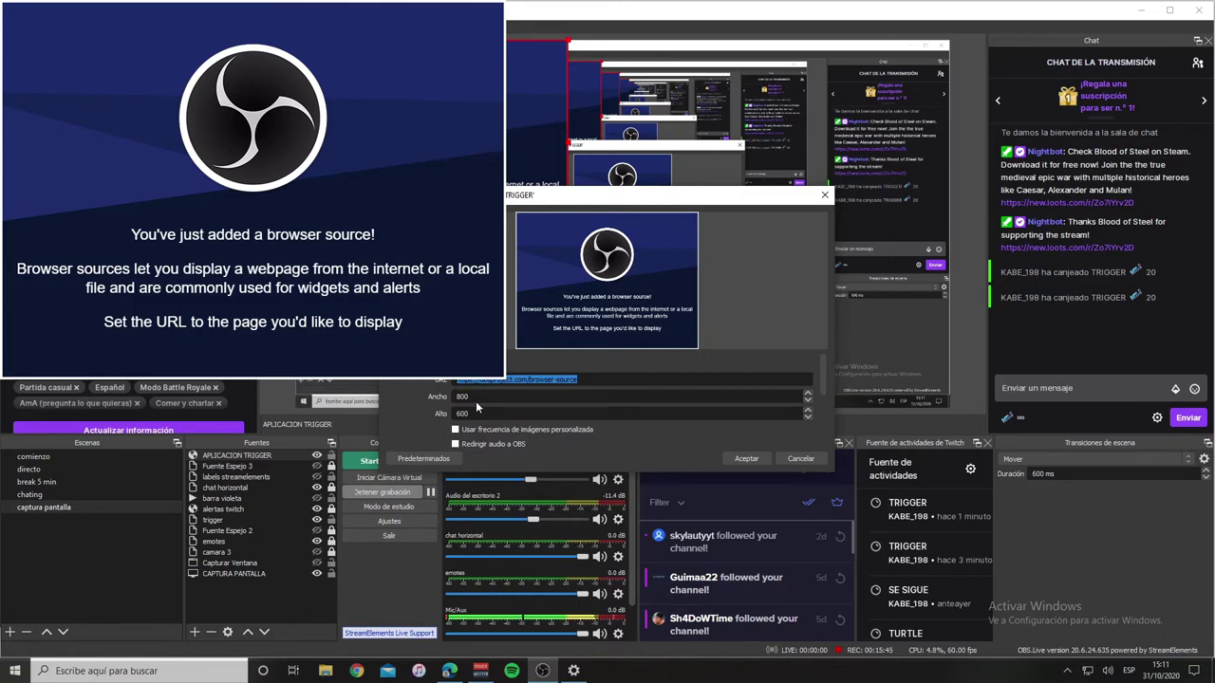
pyautogui.hotkey('ctrl', 'v')
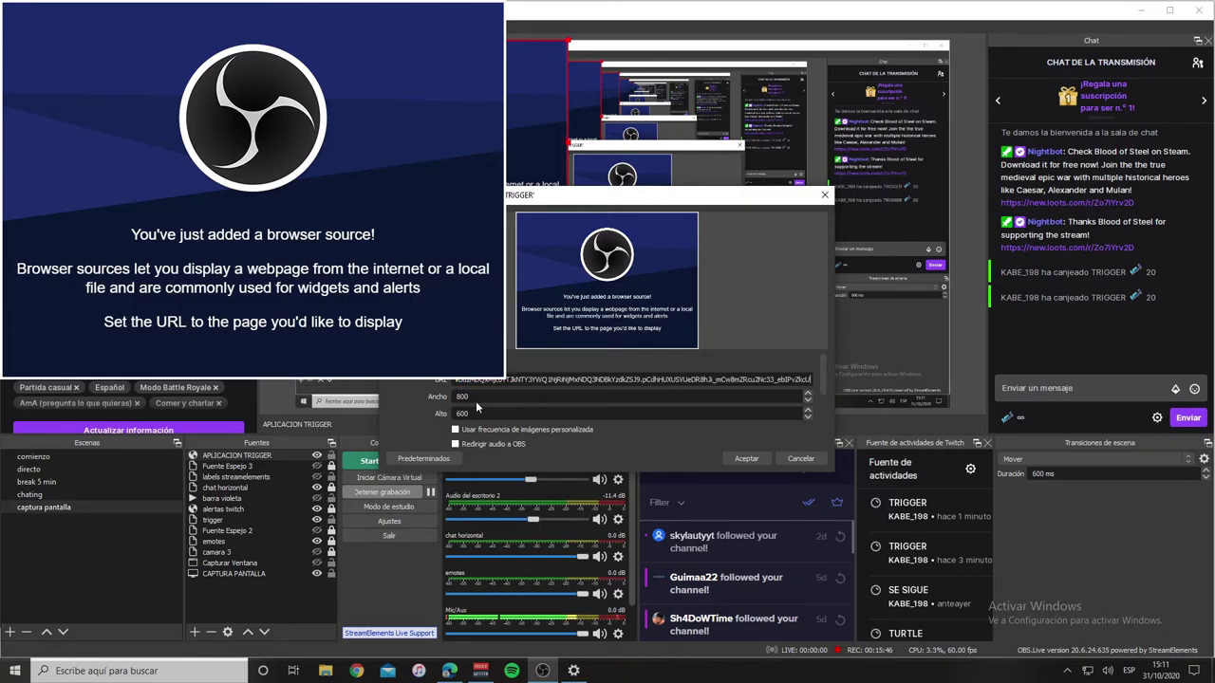
pyautogui.click(742, 462)
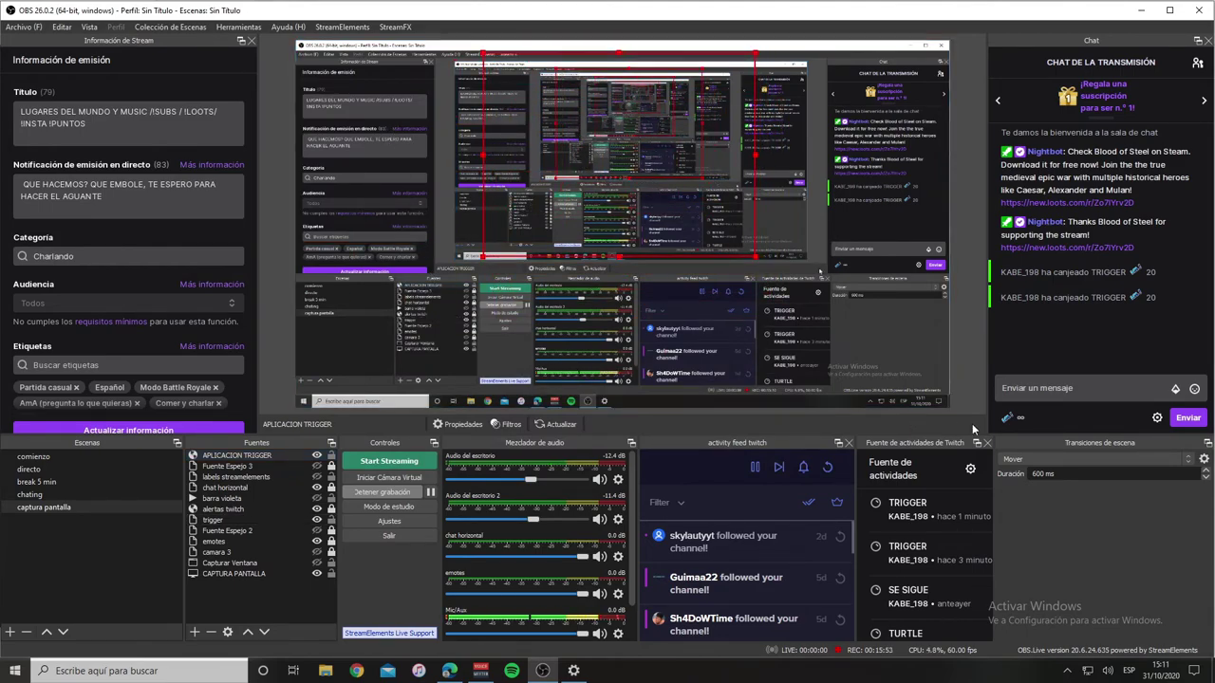
# Step: Redeem the 20-point TRIGGER reward from the stream chat's channel points rewards to test the overlay
pyautogui.click(1007, 418)
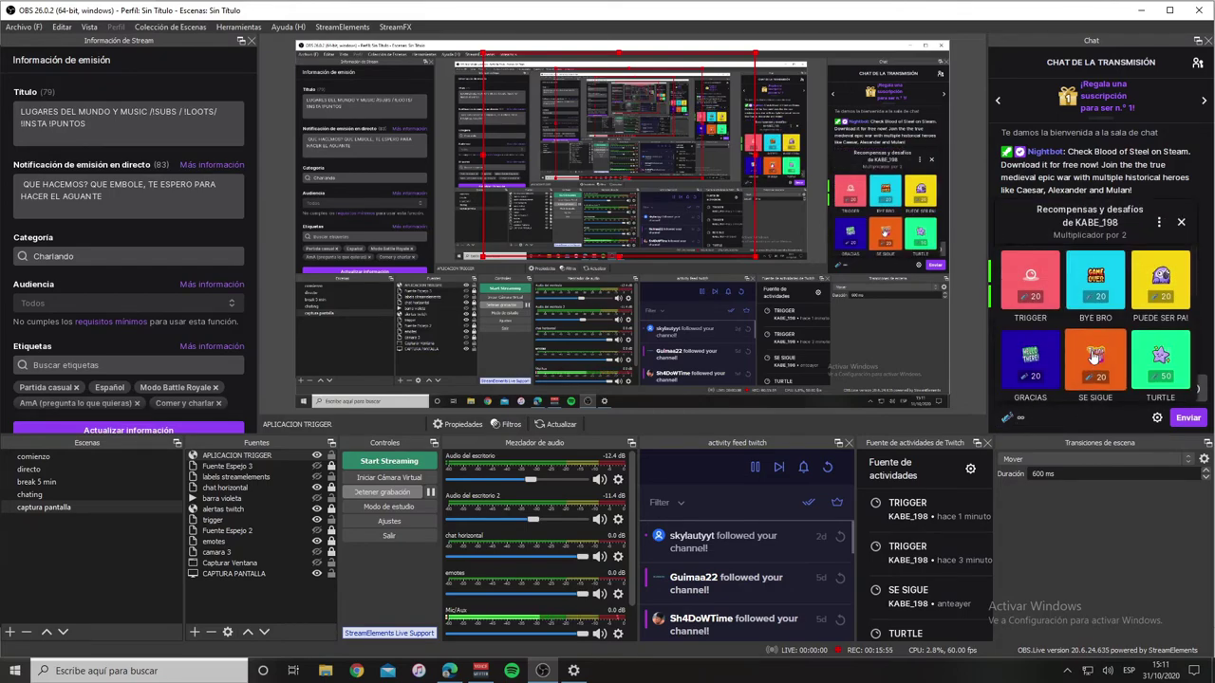
pyautogui.scroll(-2, 1094, 350)
pyautogui.scroll(2, 1092, 355)
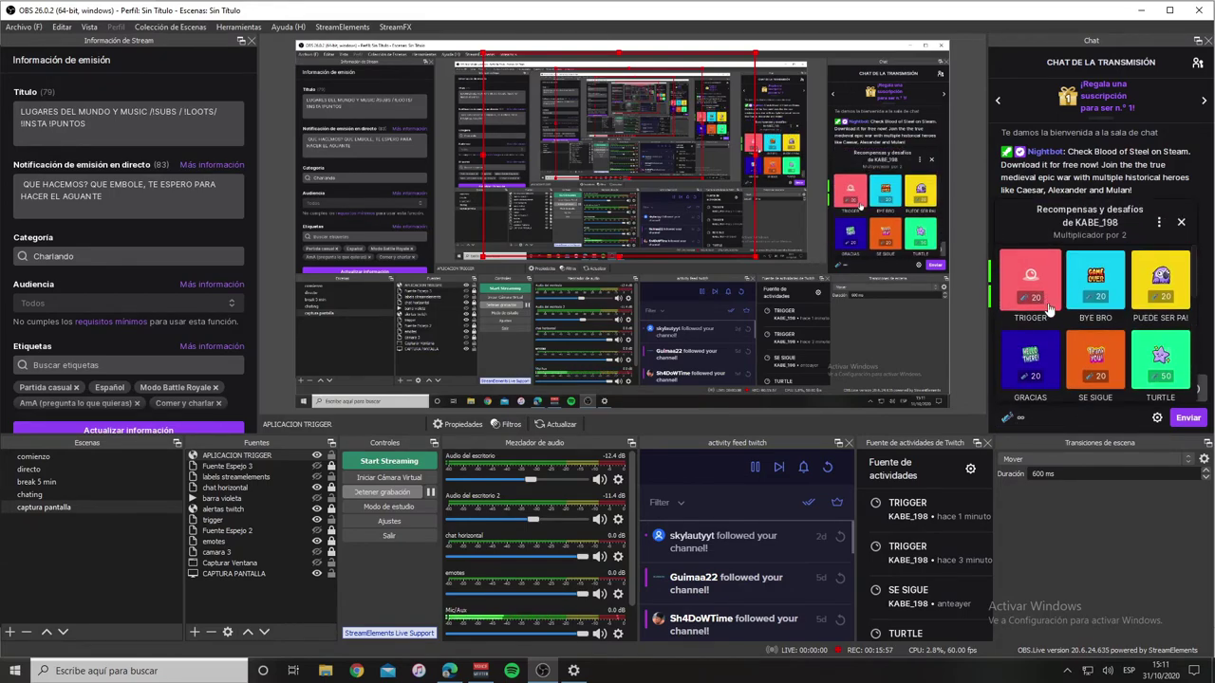
pyautogui.click(1039, 296)
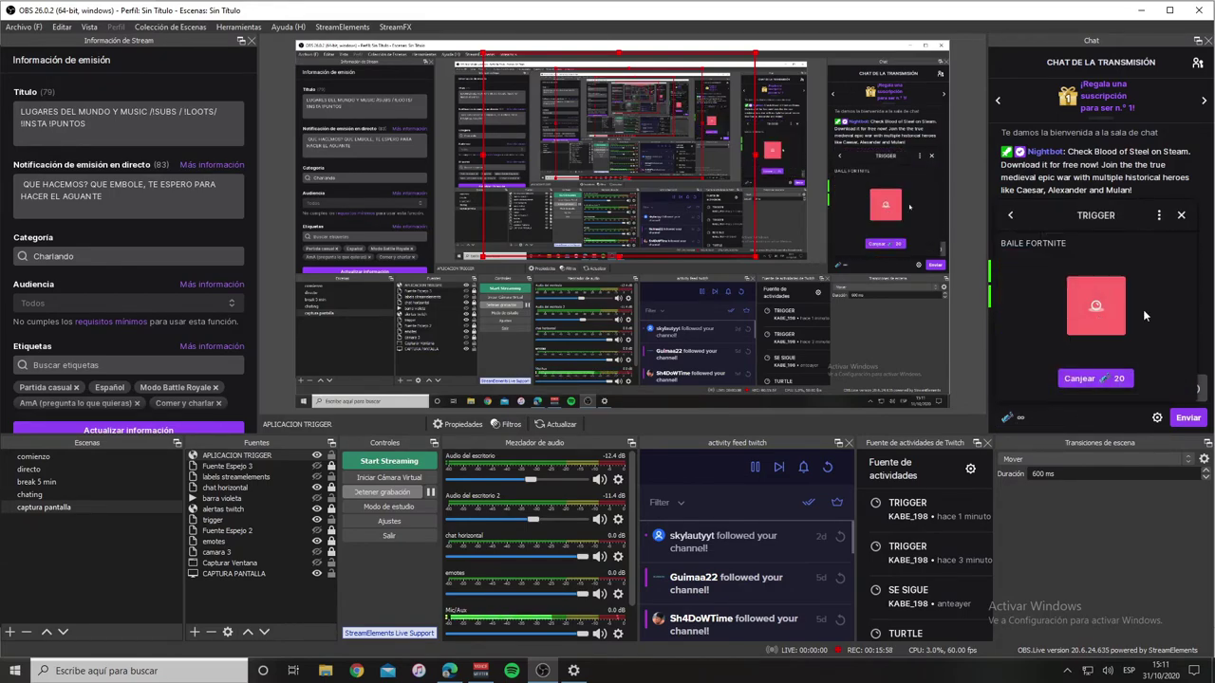
pyautogui.click(1098, 382)
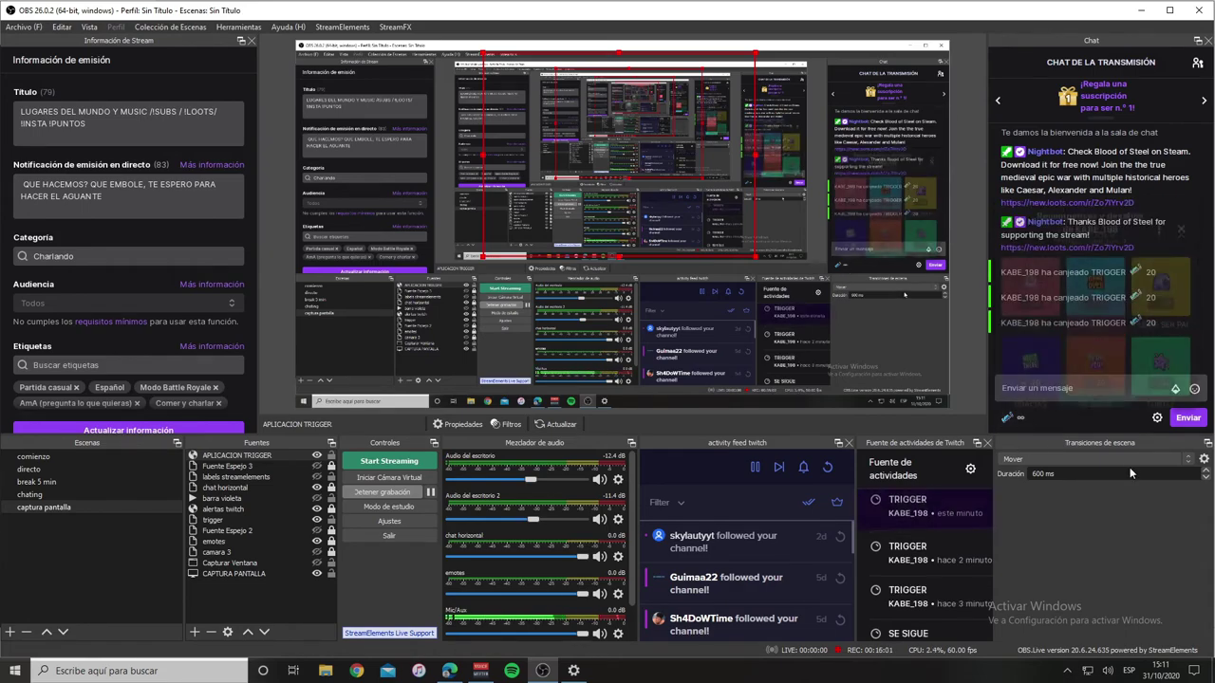